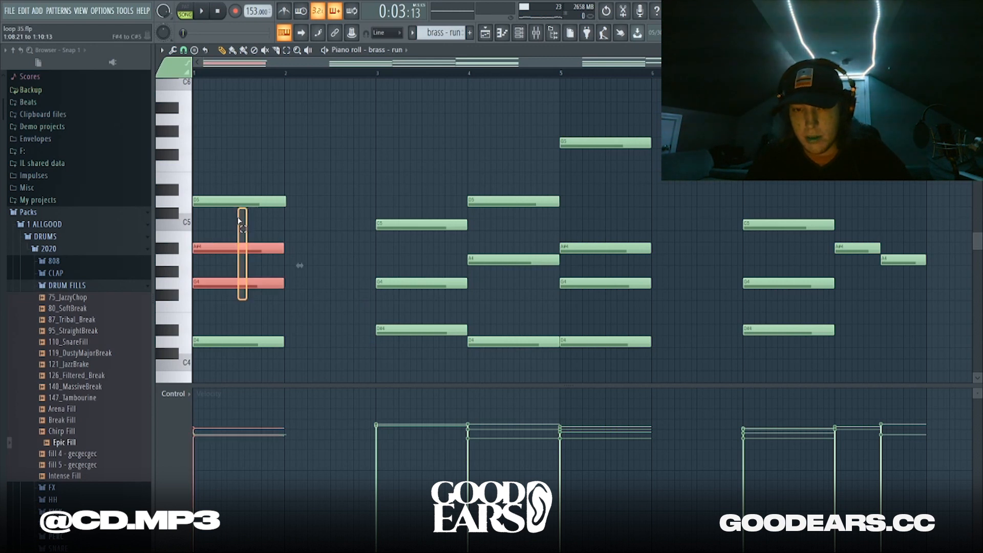
Delete the bar-1 A#4 and G4 notes and raise A#3 and G3 an octave in their place
{"action": "key", "text": "Delete"}
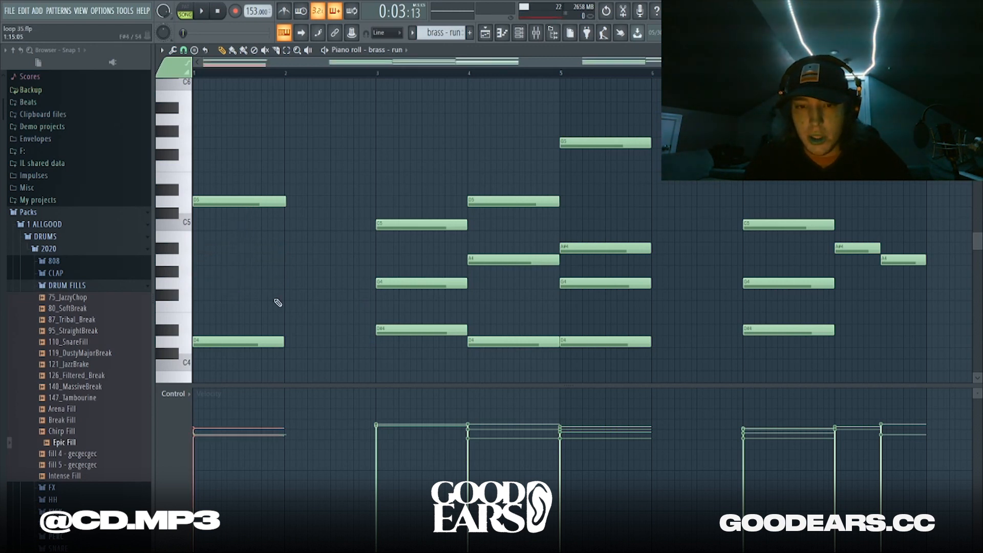
{"action": "scroll", "coordinate": [278, 303], "scroll_direction": "down", "scroll_amount": 5}
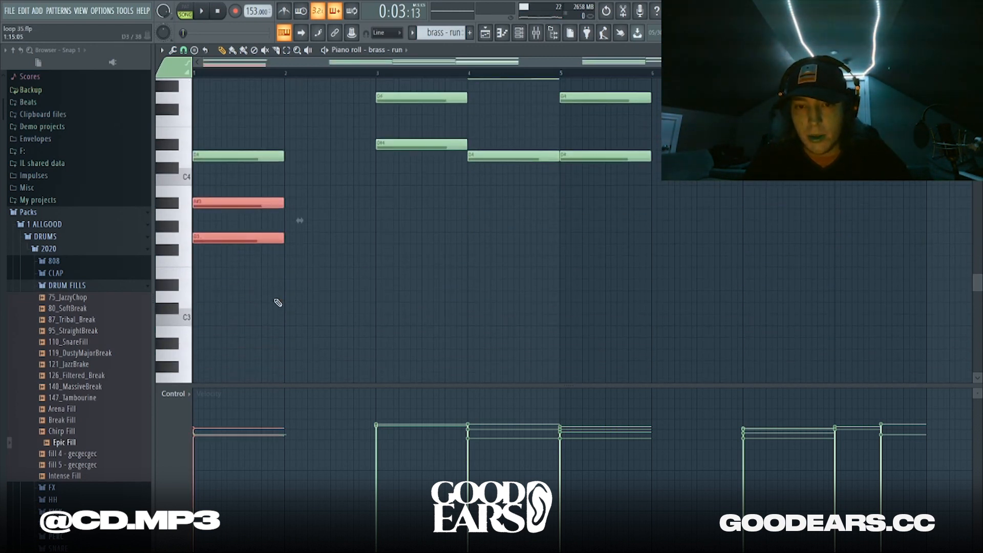
{"action": "left_click", "coordinate": [278, 303], "text": "ctrl"}
{"action": "left_click_drag", "start_coordinate": [275, 299], "coordinate": [241, 200]}
{"action": "left_click", "coordinate": [242, 201], "text": "ctrl"}
{"action": "right_click", "coordinate": [241, 201], "text": "ctrl"}
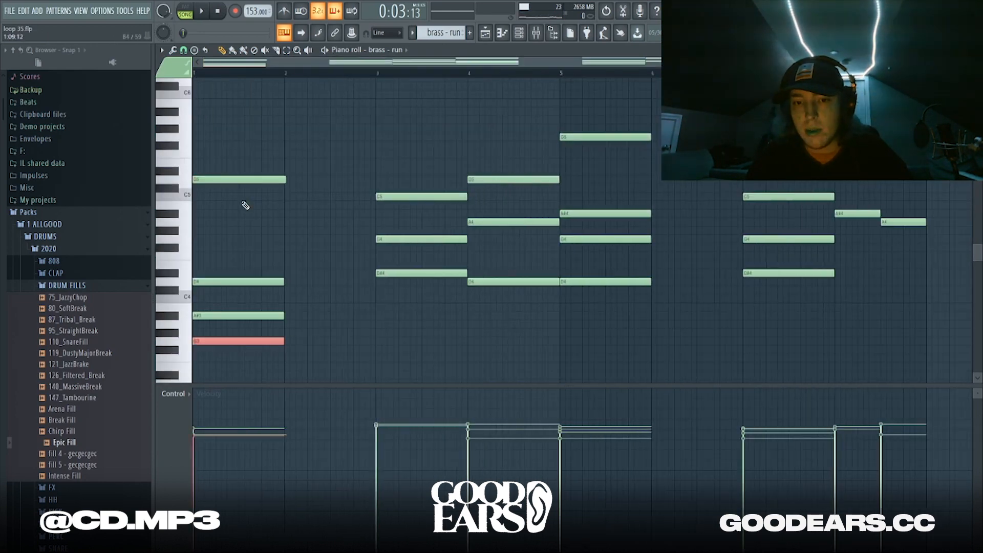
{"action": "left_click_drag", "start_coordinate": [246, 289], "coordinate": [239, 420]}
{"action": "key", "text": "ctrl+Up"}
{"action": "left_click", "coordinate": [374, 210], "text": "ctrl"}
Try dropping the bar-3 C5 note an octave to C4, then restore it to C5
{"action": "scroll", "coordinate": [266, 202], "scroll_direction": "up", "scroll_amount": 2}
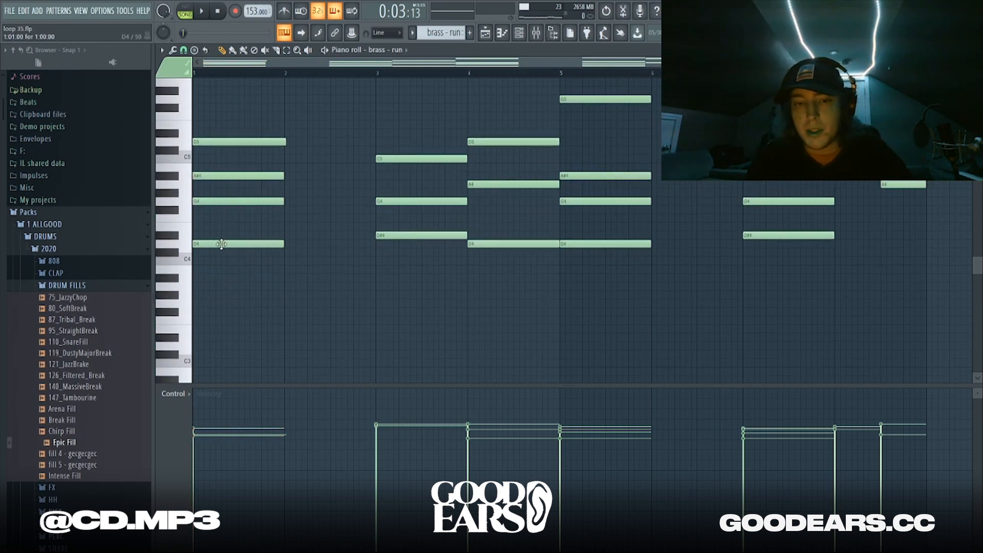
{"action": "left_click", "coordinate": [390, 159], "text": "ctrl"}
{"action": "key", "text": "ctrl+Down"}
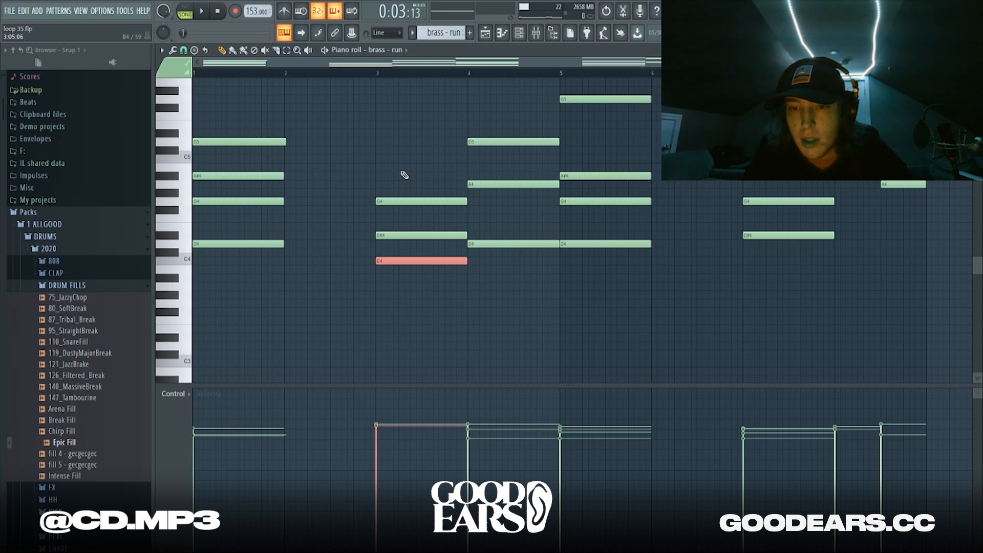
{"action": "key", "text": "ctrl+Up"}
{"action": "left_click", "coordinate": [348, 168], "text": "ctrl"}
Test the bar-4 D5 and A4 an octave lower, then drop only A4 to A3
{"action": "left_click_drag", "start_coordinate": [482, 131], "coordinate": [491, 234]}
{"action": "key", "text": "ctrl+Down"}
{"action": "key", "text": "ctrl+Up"}
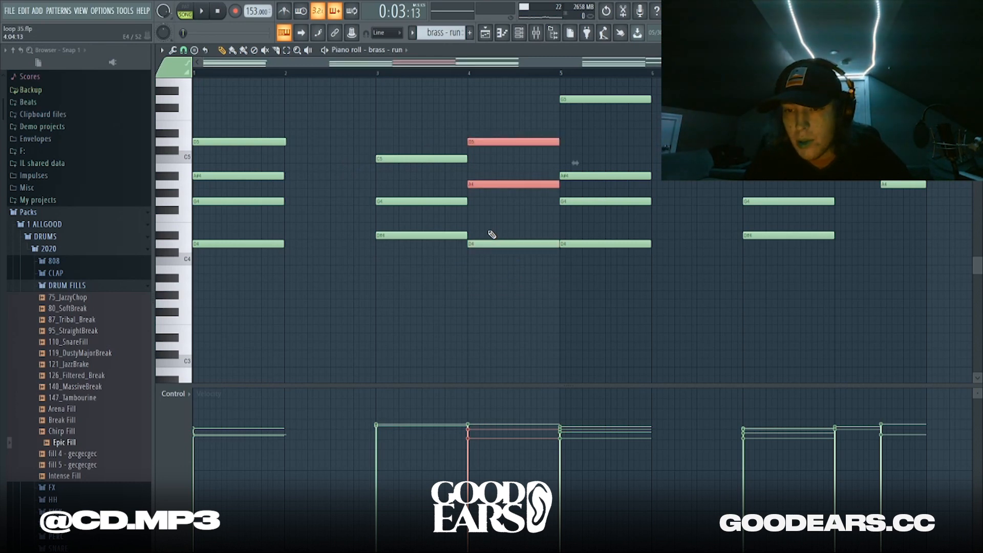
{"action": "right_click", "coordinate": [491, 233], "text": "ctrl"}
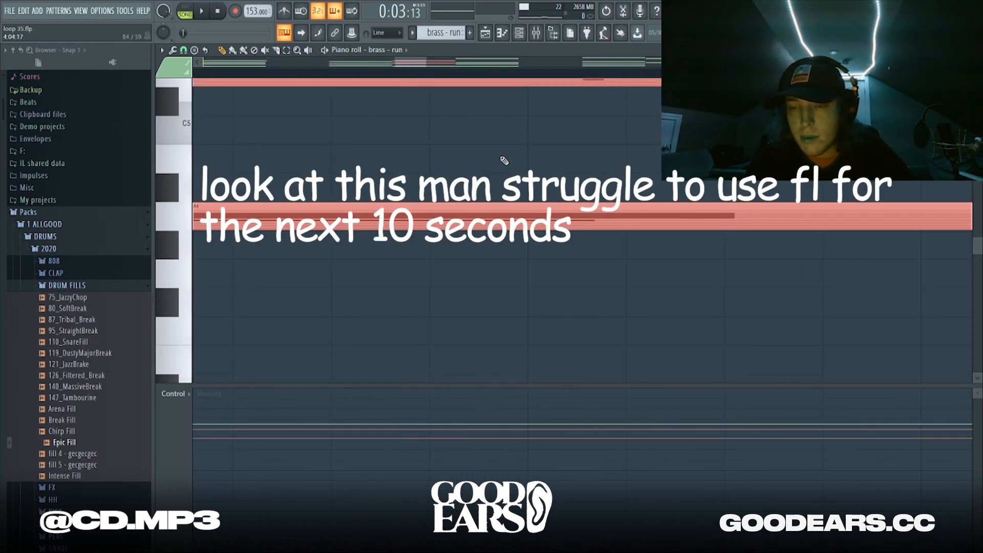
{"action": "right_click", "coordinate": [504, 158], "text": "ctrl"}
{"action": "left_click_drag", "start_coordinate": [509, 254], "coordinate": [510, 275], "text": "ctrl"}
{"action": "key", "text": "ctrl+Down"}
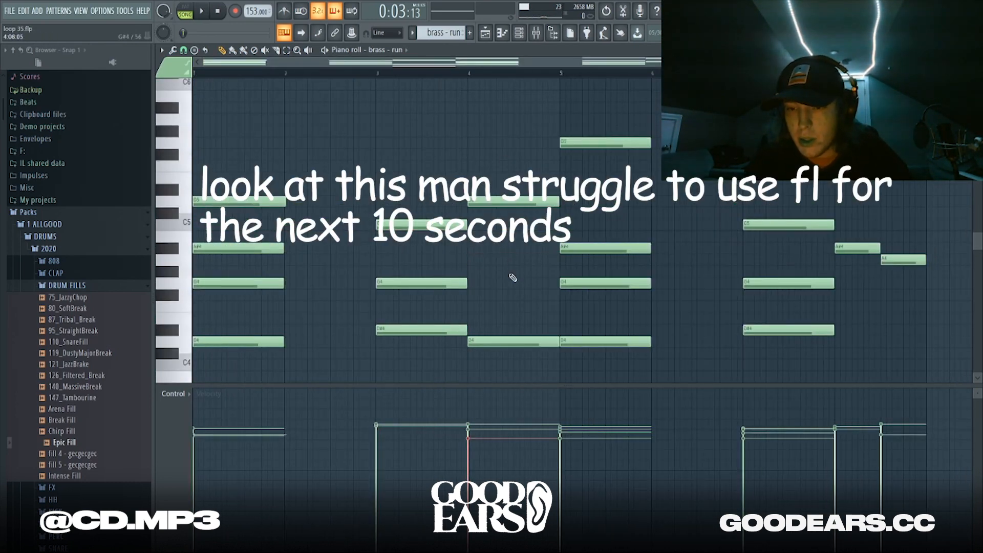
Add and remove a stray B3 at bar 4, then move the A3 back up to A4
{"action": "scroll", "coordinate": [512, 277], "scroll_direction": "down", "scroll_amount": 4}
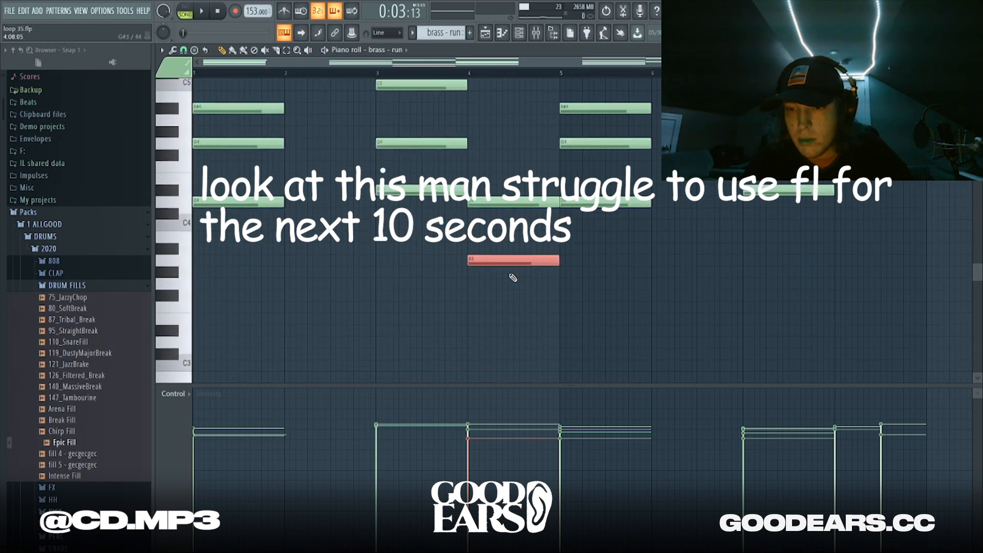
{"action": "left_click", "coordinate": [472, 237]}
{"action": "right_click", "coordinate": [479, 237]}
{"action": "scroll", "coordinate": [507, 265], "scroll_direction": "down", "scroll_amount": 1}
{"action": "scroll", "coordinate": [509, 265], "scroll_direction": "up", "scroll_amount": 2}
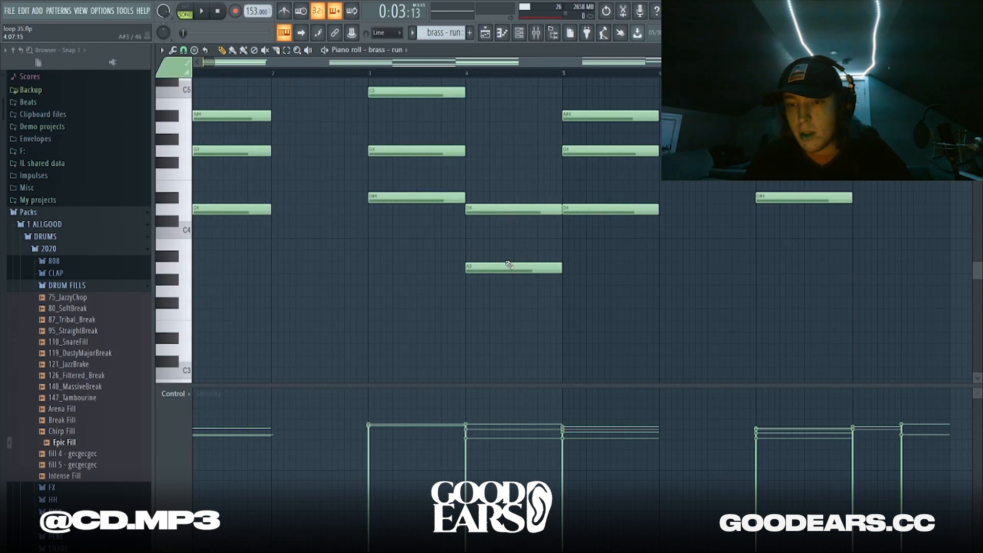
{"action": "left_click_drag", "start_coordinate": [501, 241], "coordinate": [495, 292]}
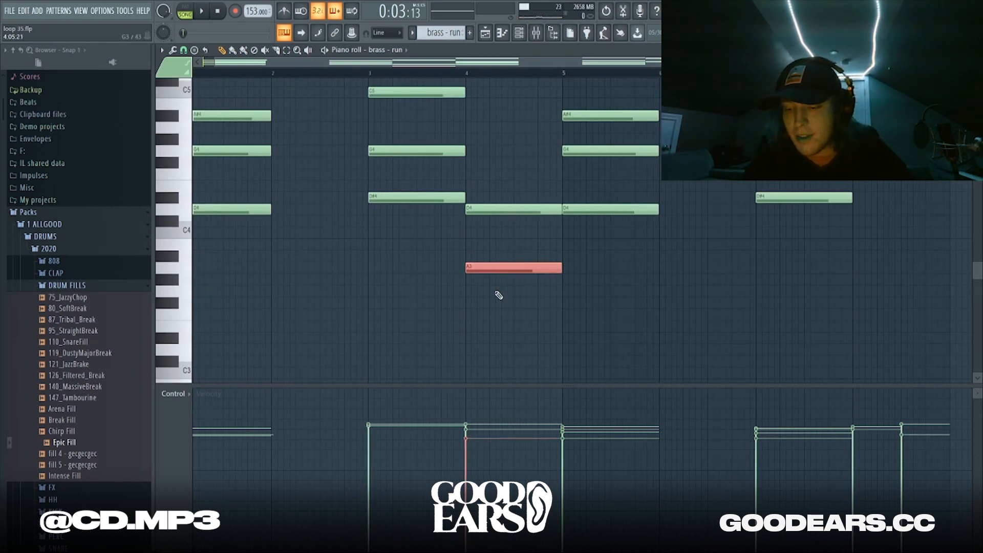
{"action": "key", "text": "ctrl+Up"}
{"action": "key", "text": "ctrl+d"}
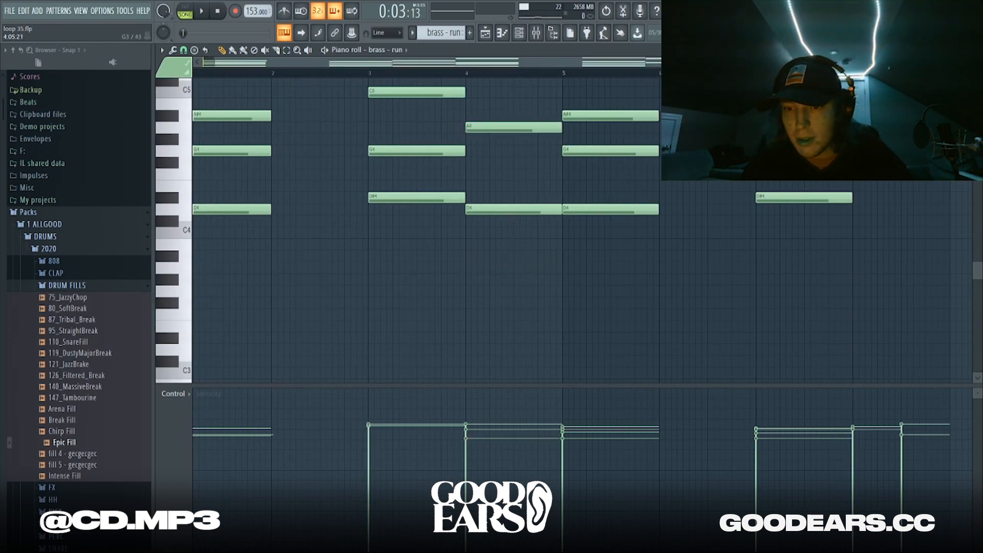
{"action": "left_click", "coordinate": [498, 291]}
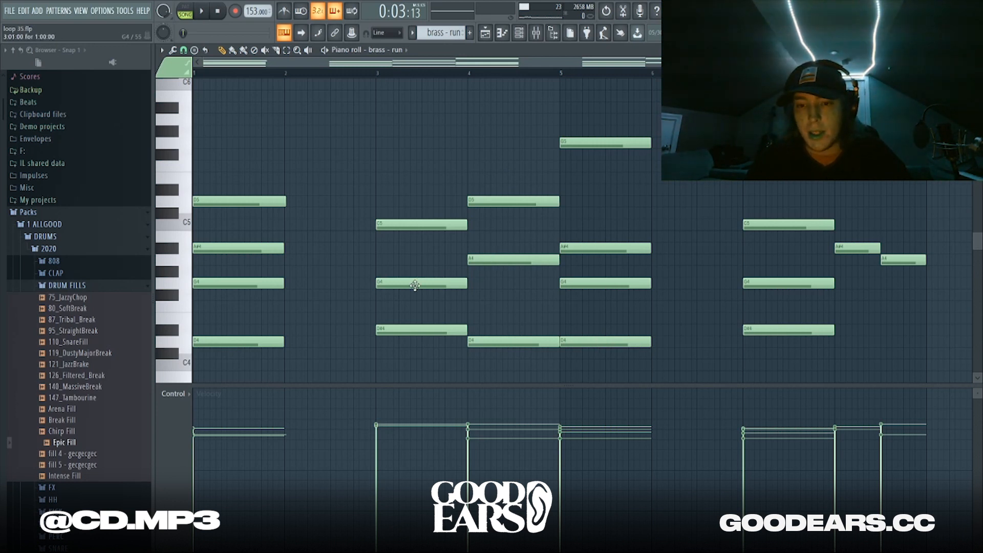
Audition the G4, A4 and A#4 notes, and delete a test G5 copy of G4
{"action": "left_click", "coordinate": [434, 283]}
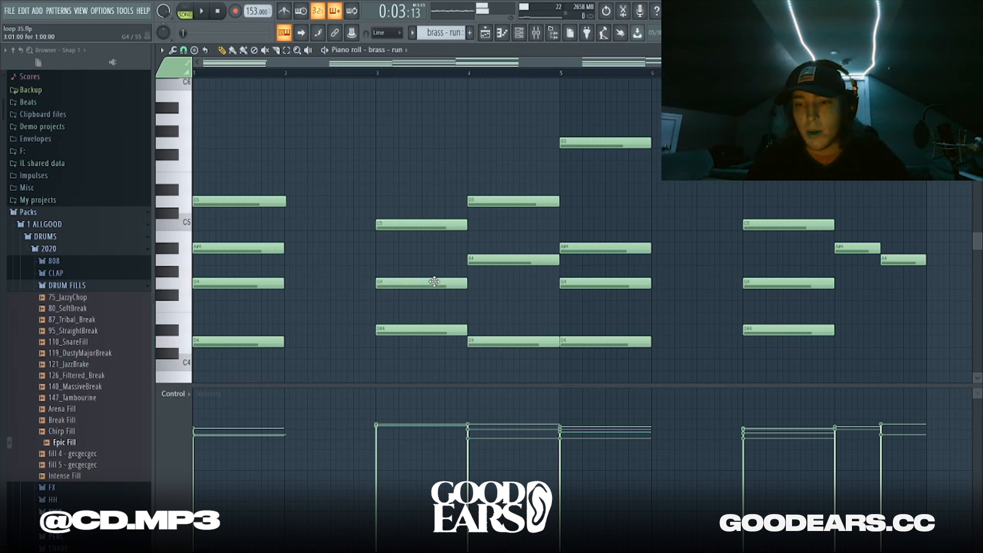
{"action": "left_click", "coordinate": [483, 260]}
{"action": "left_click", "coordinate": [592, 250]}
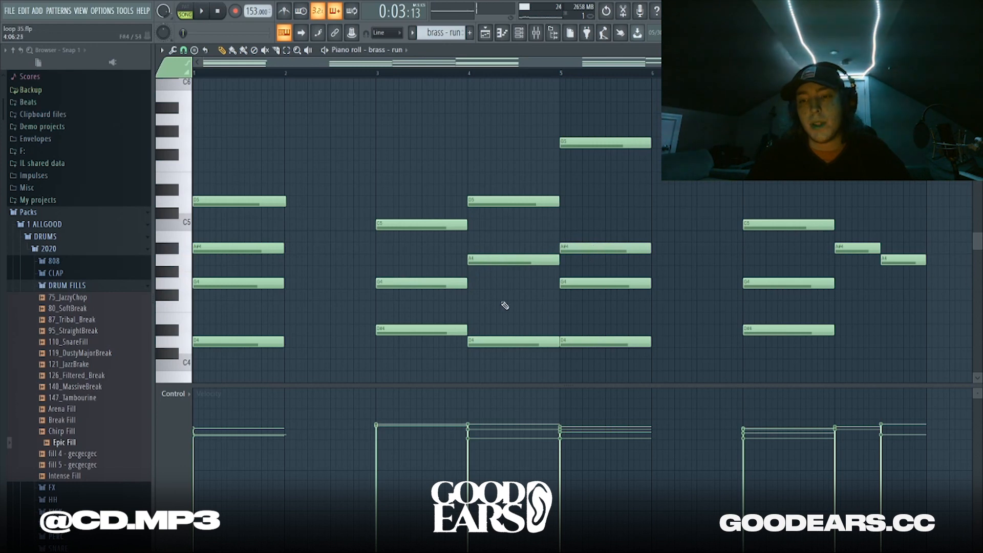
{"action": "mouse_move", "coordinate": [632, 227]}
{"action": "left_mouse_down"}
{"action": "mouse_move", "coordinate": [624, 262]}
{"action": "mouse_move", "coordinate": [624, 235]}
{"action": "left_mouse_up"}
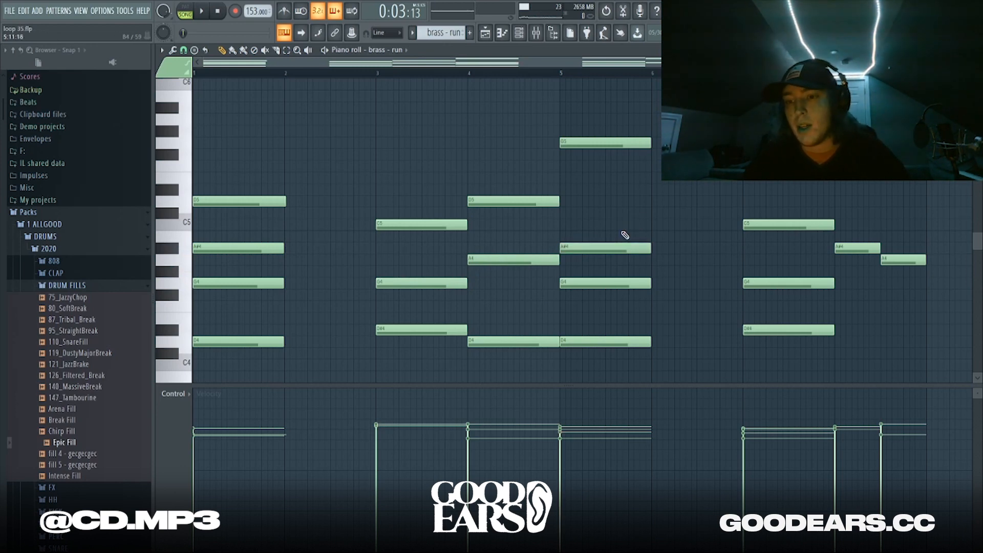
{"action": "scroll", "coordinate": [622, 147], "scroll_direction": "right", "scroll_amount": 5}
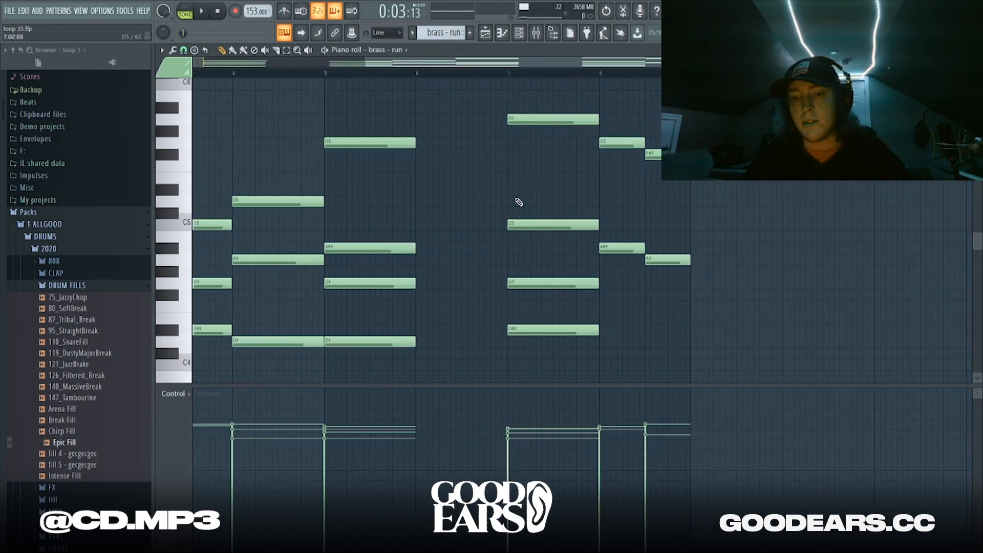
{"action": "left_click_drag", "start_coordinate": [383, 283], "coordinate": [457, 151]}
{"action": "right_click", "coordinate": [456, 147]}
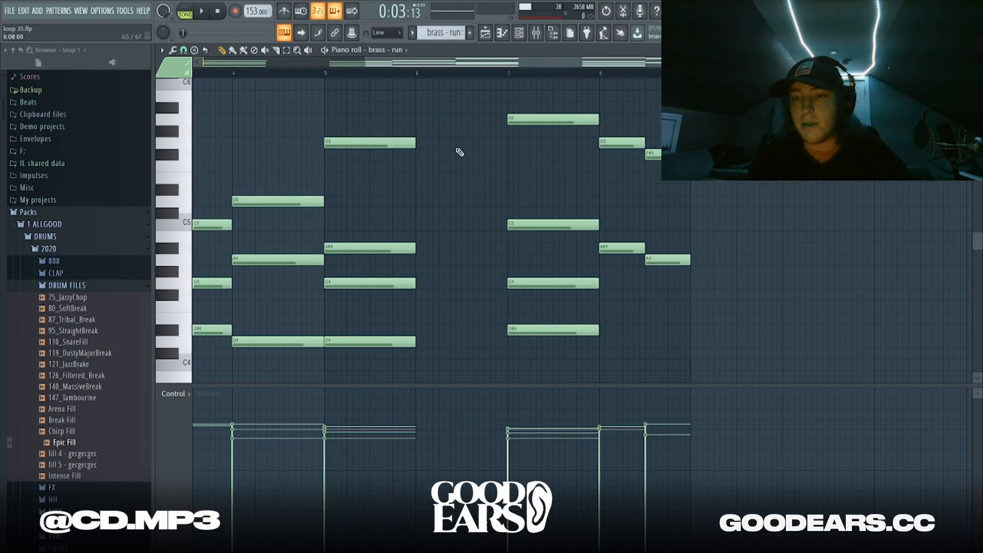
{"action": "scroll", "coordinate": [519, 190], "scroll_direction": "left", "scroll_amount": 5}
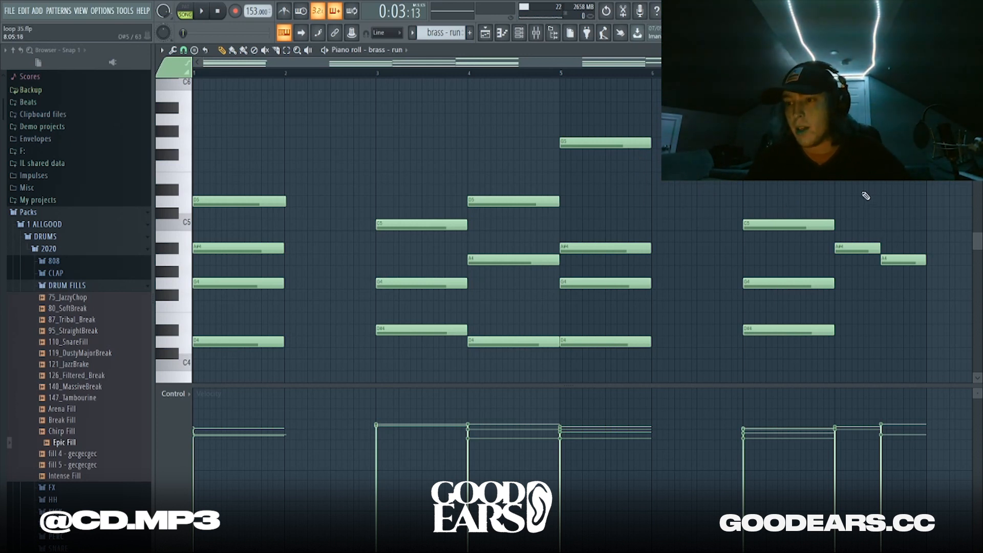
Audition the G5, D5, A#4, A4 and G4 notes, then return to the Playlist
{"action": "left_click", "coordinate": [858, 143]}
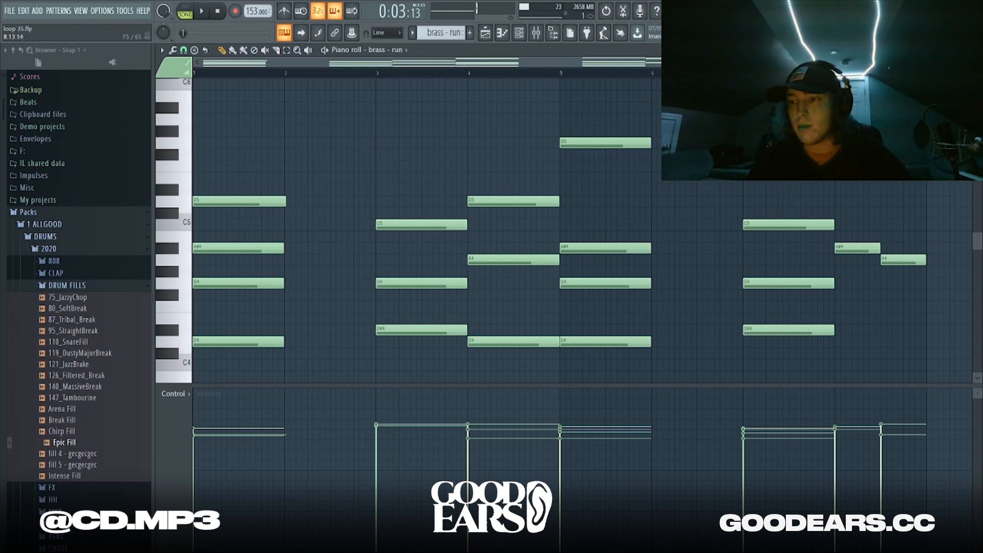
{"action": "left_click", "coordinate": [223, 203]}
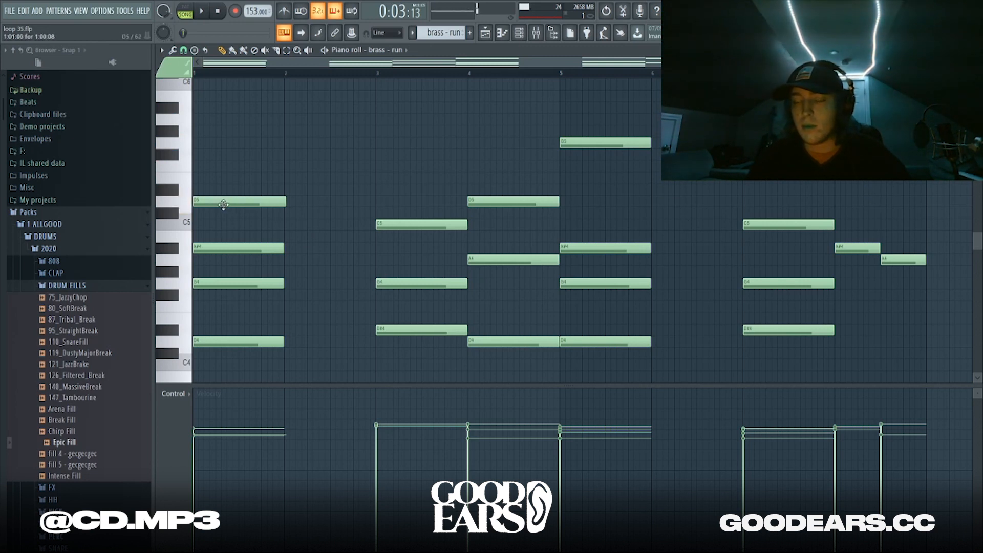
{"action": "left_click_drag", "start_coordinate": [836, 182], "coordinate": [962, 266]}
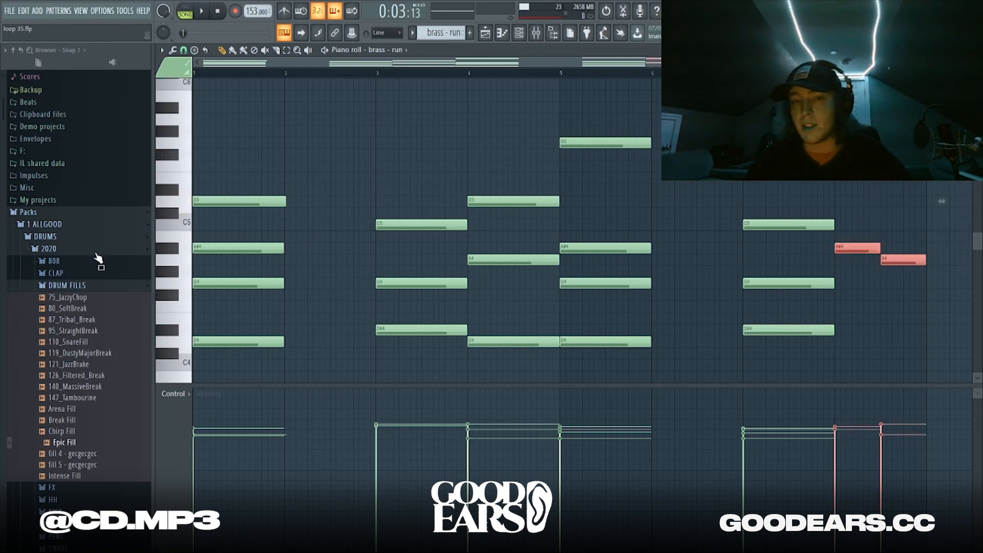
{"action": "left_click", "coordinate": [256, 201]}
{"action": "left_click", "coordinate": [838, 245]}
{"action": "left_click", "coordinate": [899, 259]}
{"action": "left_click", "coordinate": [266, 285]}
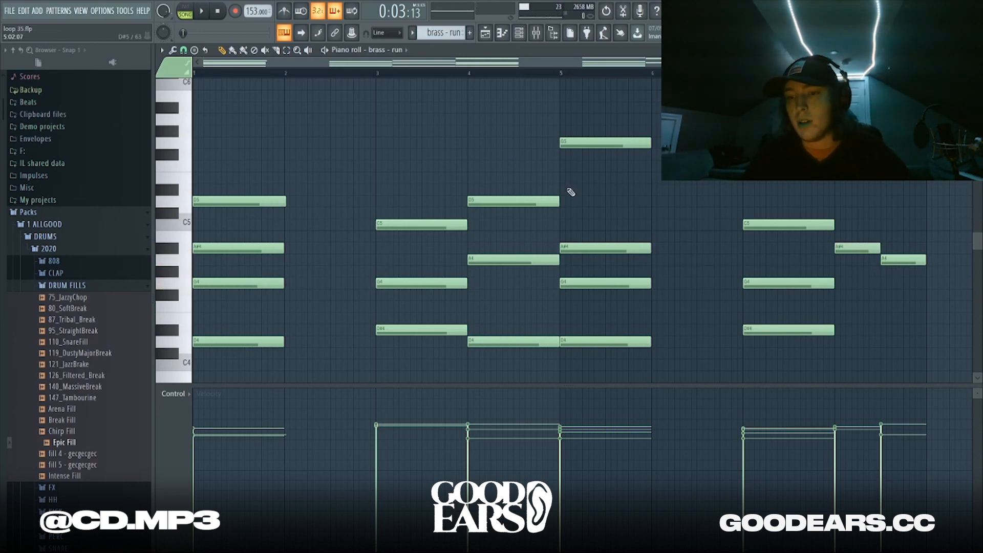
{"action": "left_click", "coordinate": [485, 36]}
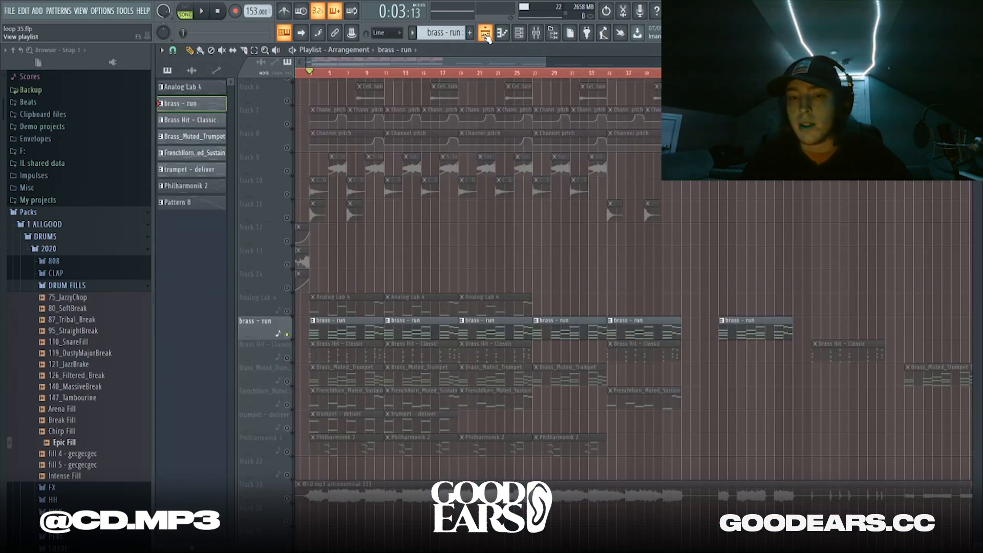
Solo the Brass Hit - Classic track, play its pattern once, and return to the Playlist
{"action": "left_click", "coordinate": [285, 378]}
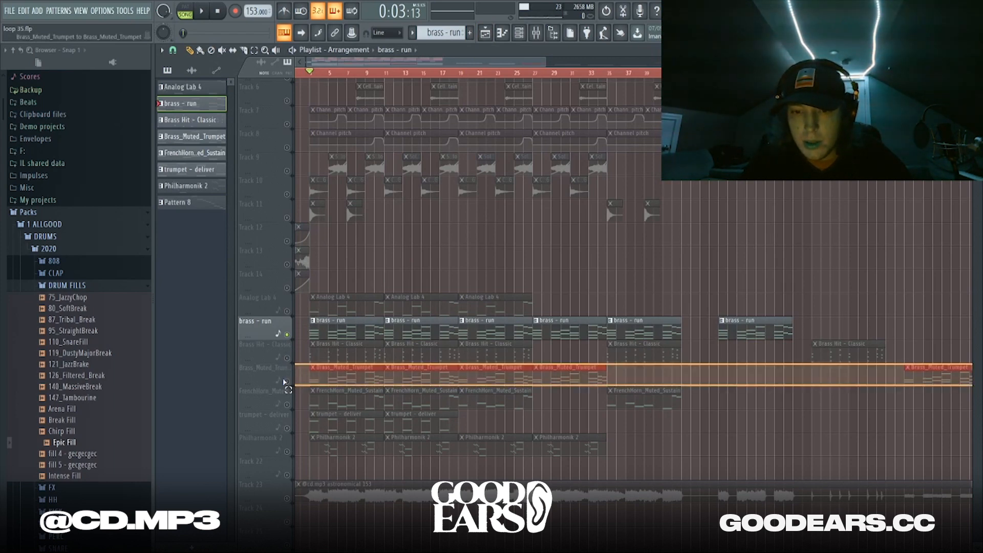
{"action": "right_click", "coordinate": [287, 359]}
{"action": "double_click", "coordinate": [325, 351]}
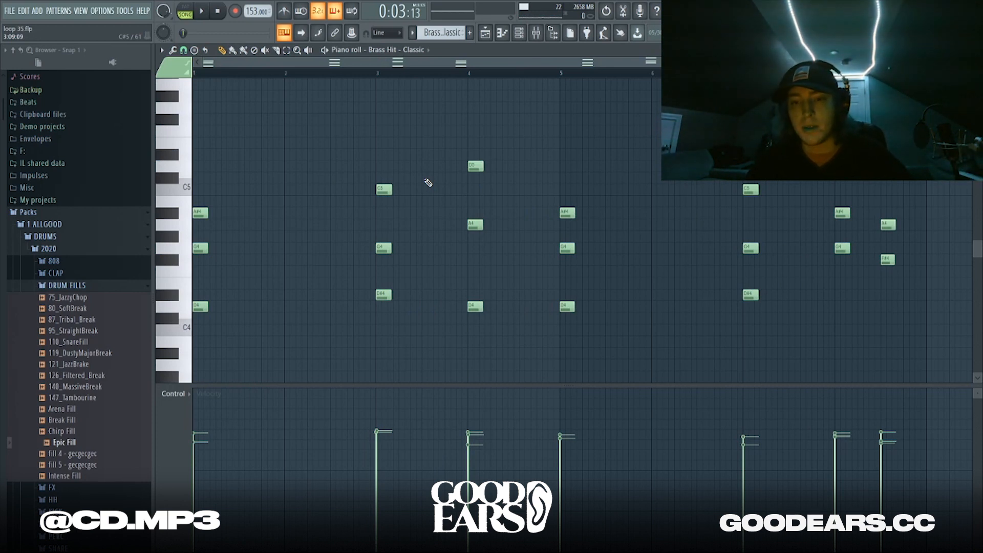
{"action": "key", "text": "space"}
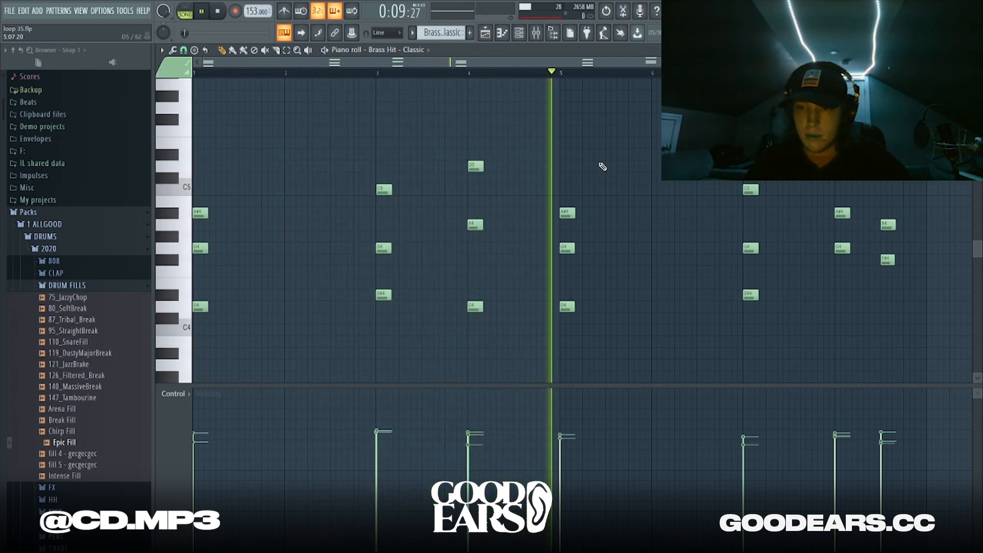
{"action": "key", "text": "space"}
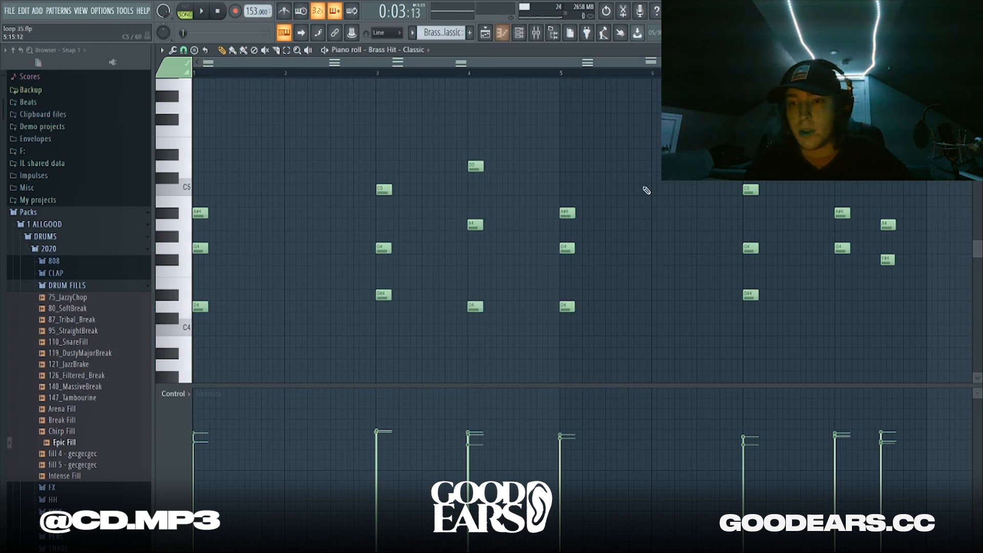
{"action": "left_click", "coordinate": [486, 29]}
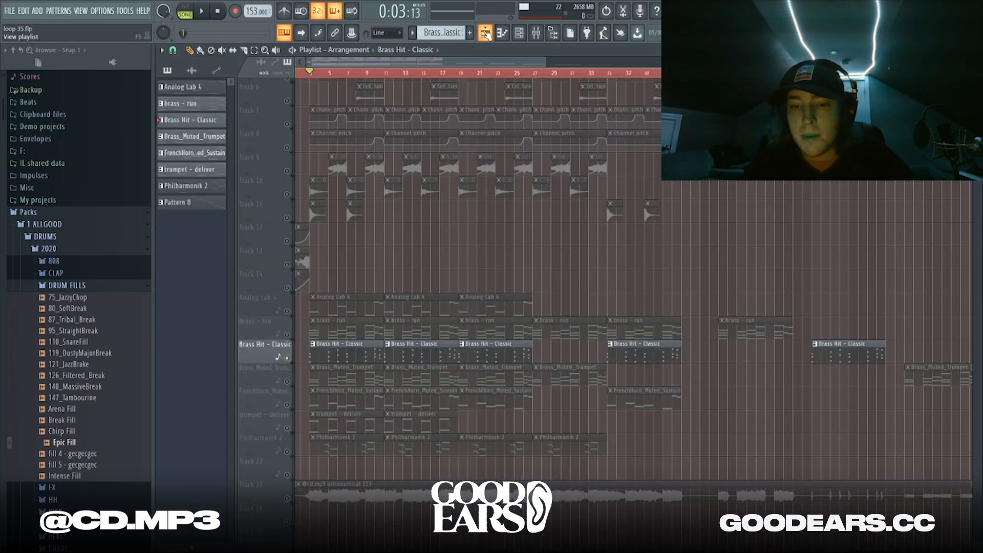
{"action": "left_click", "coordinate": [308, 376]}
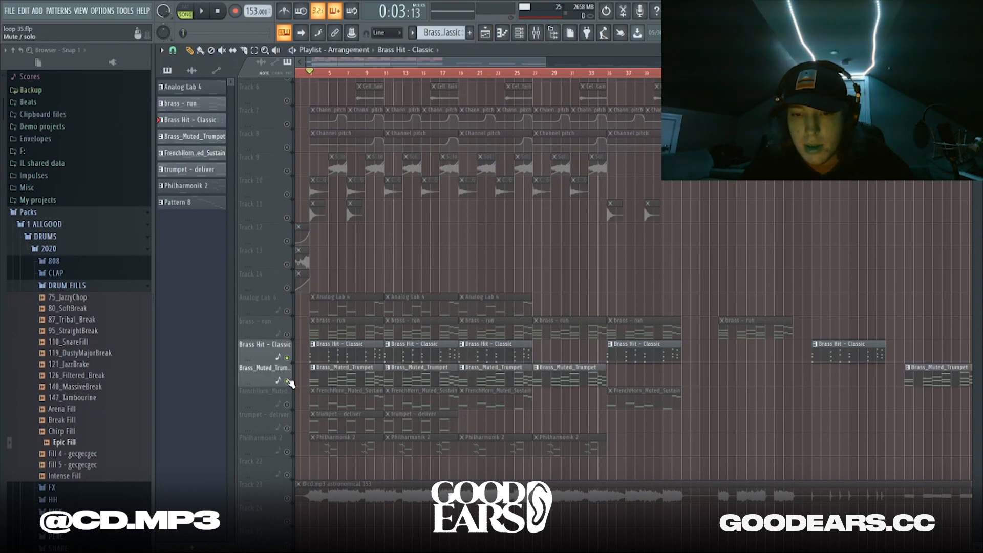
Save the project as loop 35.flp, play the Brass_Muted_Trumpet pattern, and return to the Playlist
{"action": "double_click", "coordinate": [314, 375]}
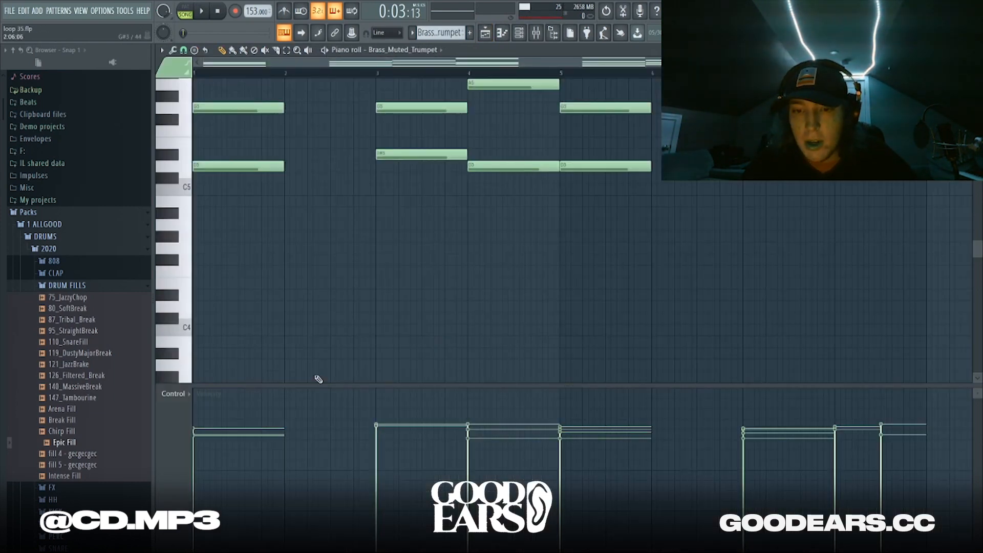
{"action": "key", "text": "ctrl+s"}
{"action": "key", "text": "space"}
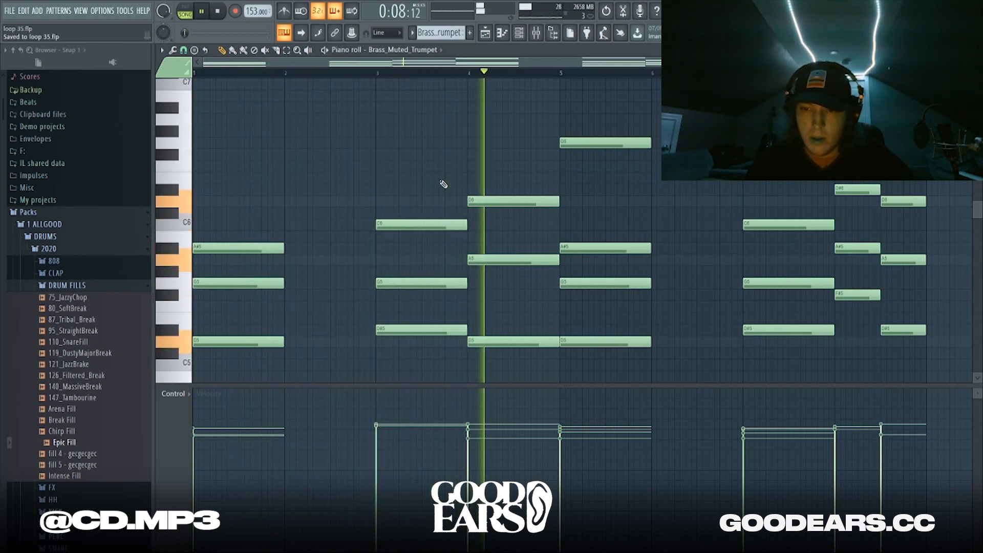
{"action": "key", "text": "space"}
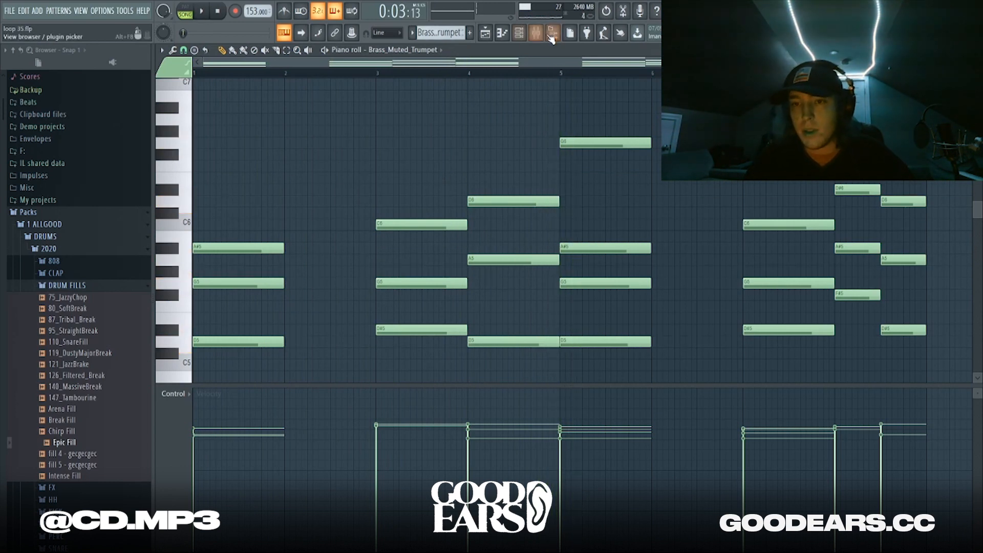
{"action": "left_click", "coordinate": [485, 32]}
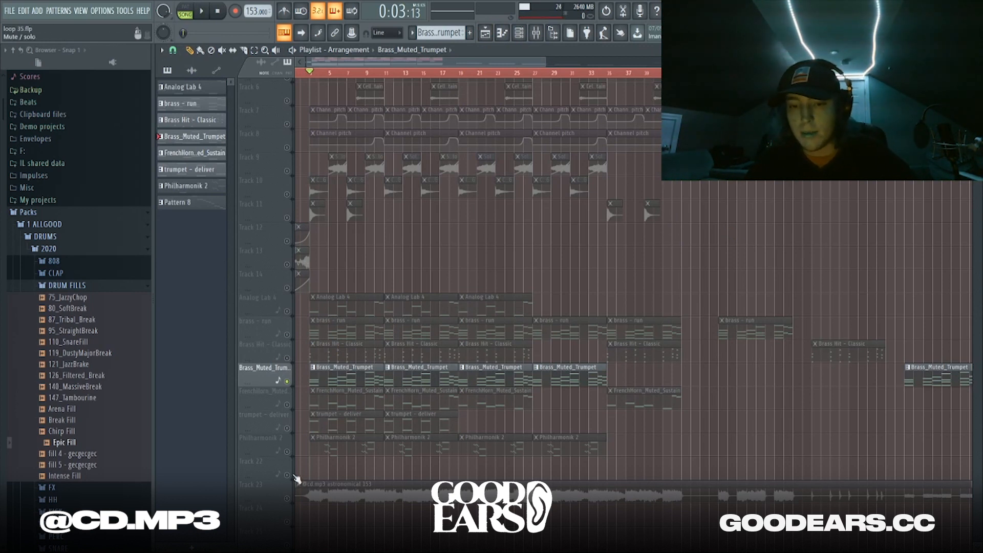
{"action": "left_click", "coordinate": [283, 407]}
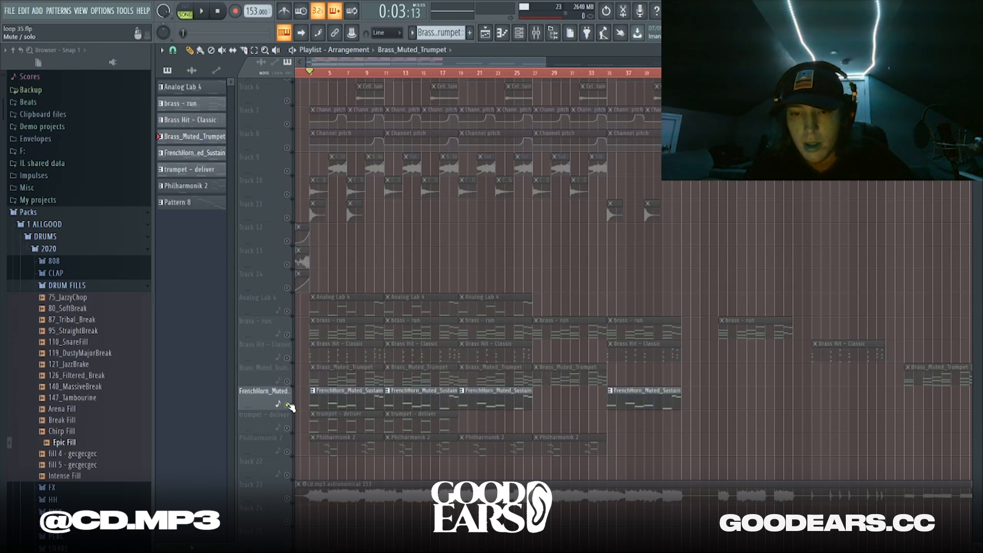
Play the FrenchHorn_Muted_Sustain pattern, then play the trumpet - deliver part and open its notes
{"action": "double_click", "coordinate": [354, 391]}
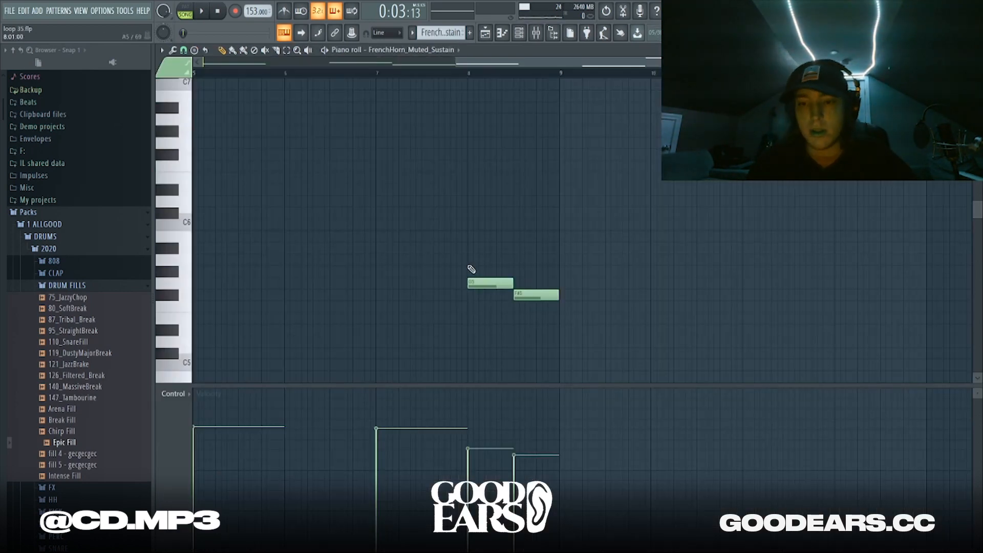
{"action": "key", "text": "space"}
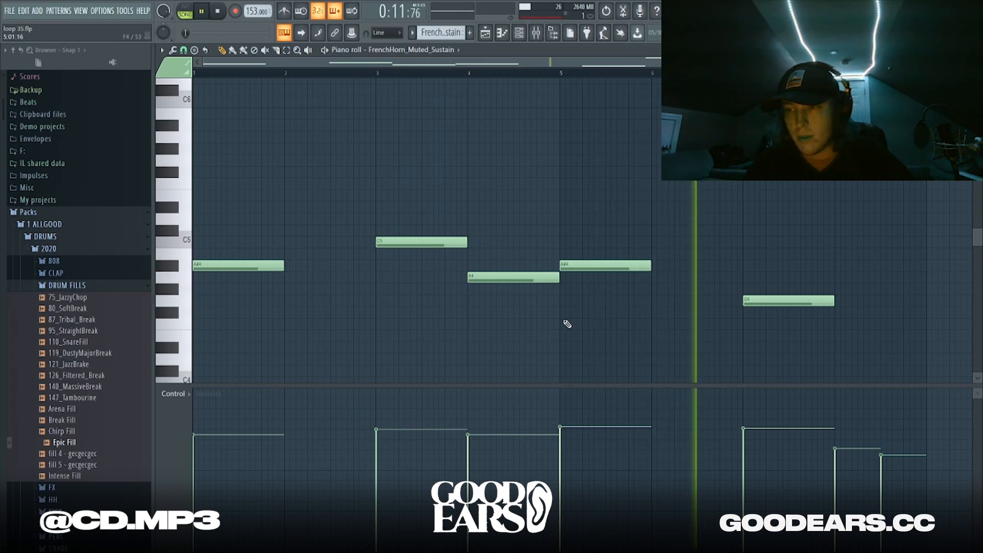
{"action": "left_click", "coordinate": [485, 34]}
{"action": "key", "text": "space"}
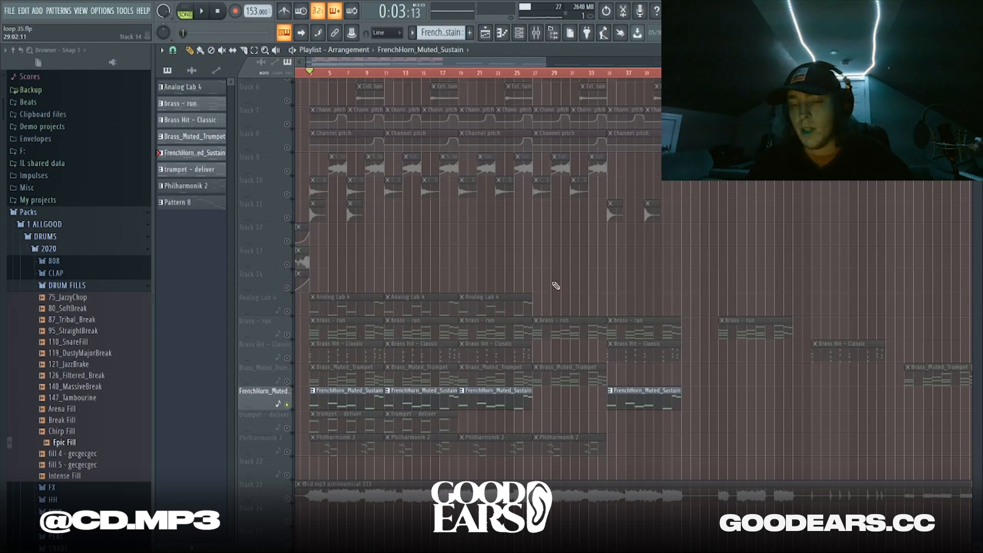
{"action": "left_click", "coordinate": [272, 422]}
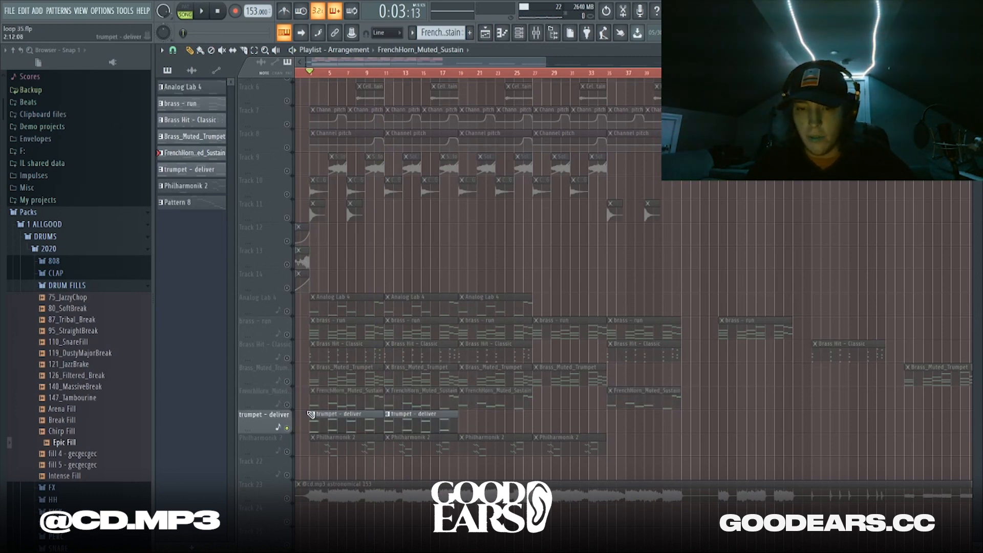
{"action": "key", "text": "space"}
{"action": "double_click", "coordinate": [339, 418]}
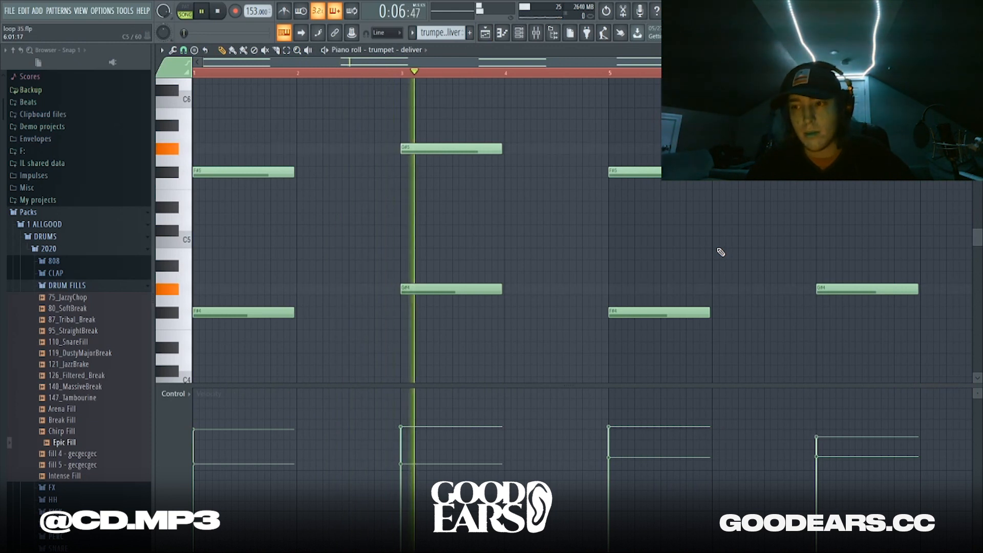
Stop the trumpet - deliver playback and open the Philharmonik 2 notes from the Playlist
{"action": "key", "text": "space"}
{"action": "left_click", "coordinate": [484, 33]}
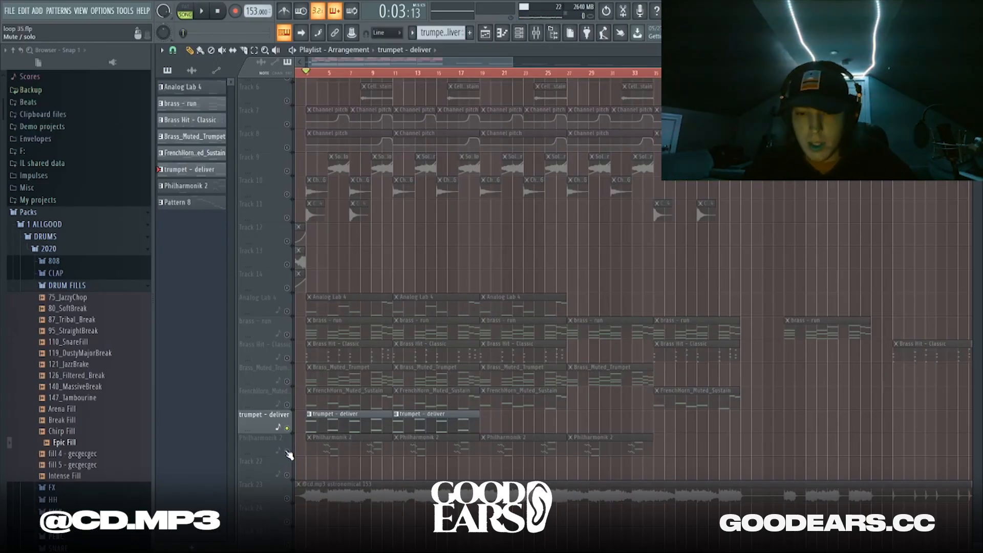
{"action": "left_click", "coordinate": [290, 454]}
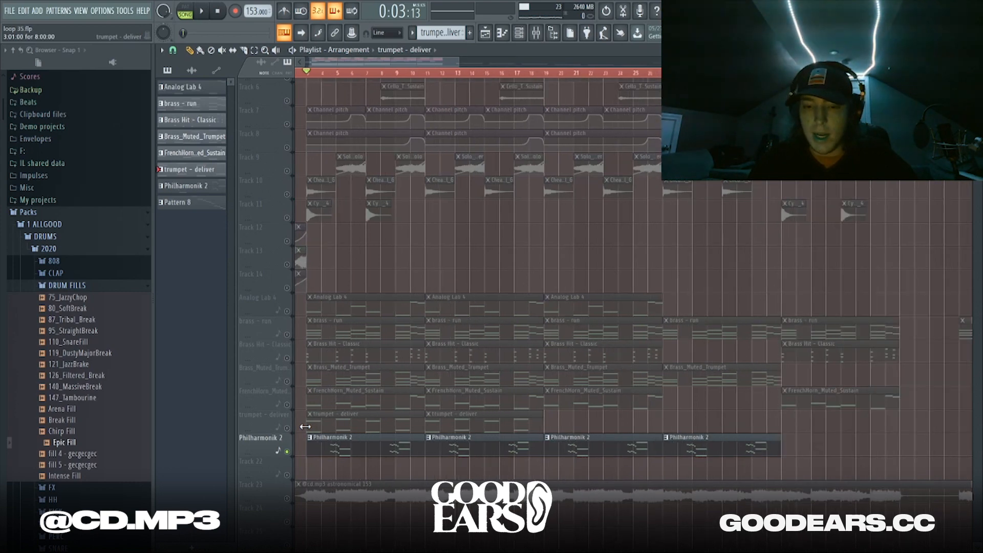
{"action": "double_click", "coordinate": [379, 450]}
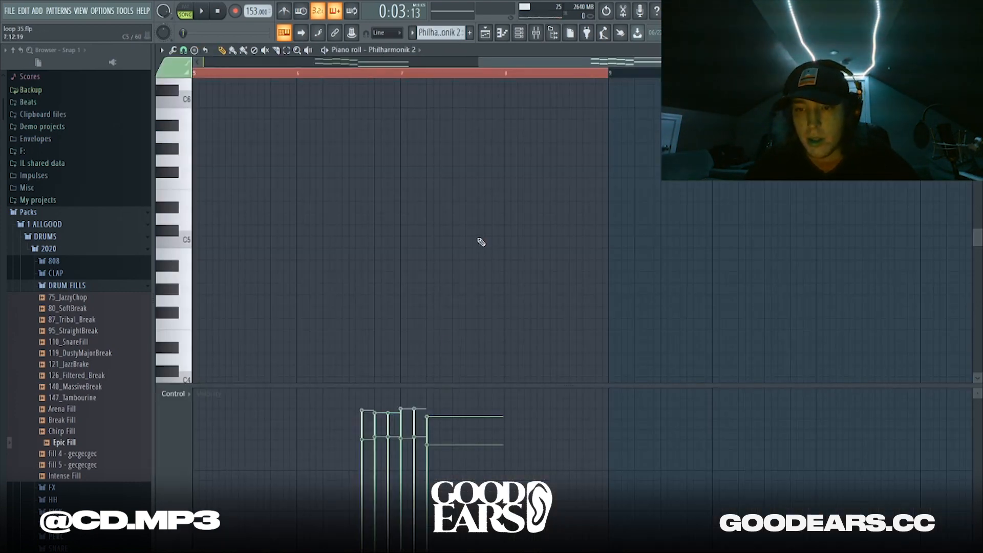
Play the Philharmonik 2 pattern twice without editing its notes, then return to the Playlist
{"action": "key", "text": "space"}
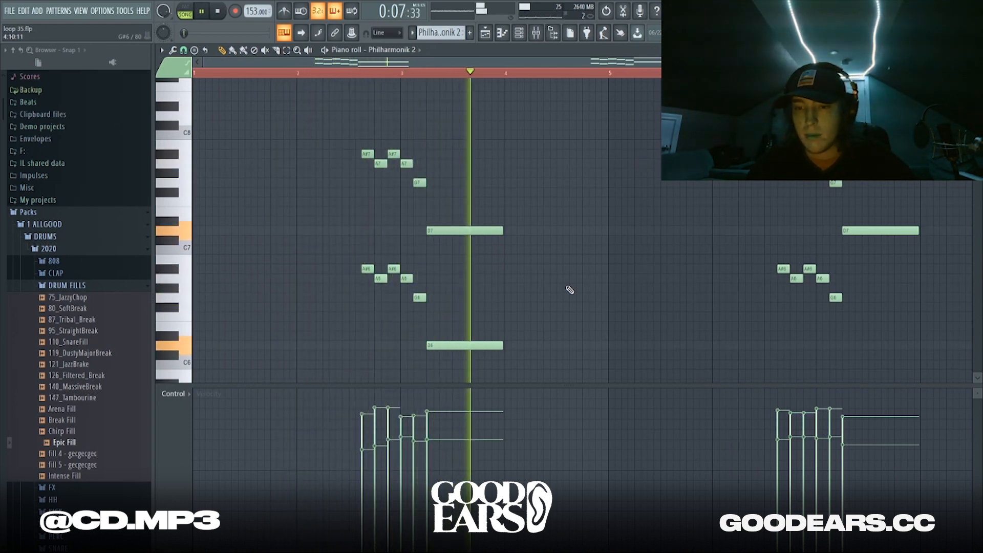
{"action": "key", "text": "space"}
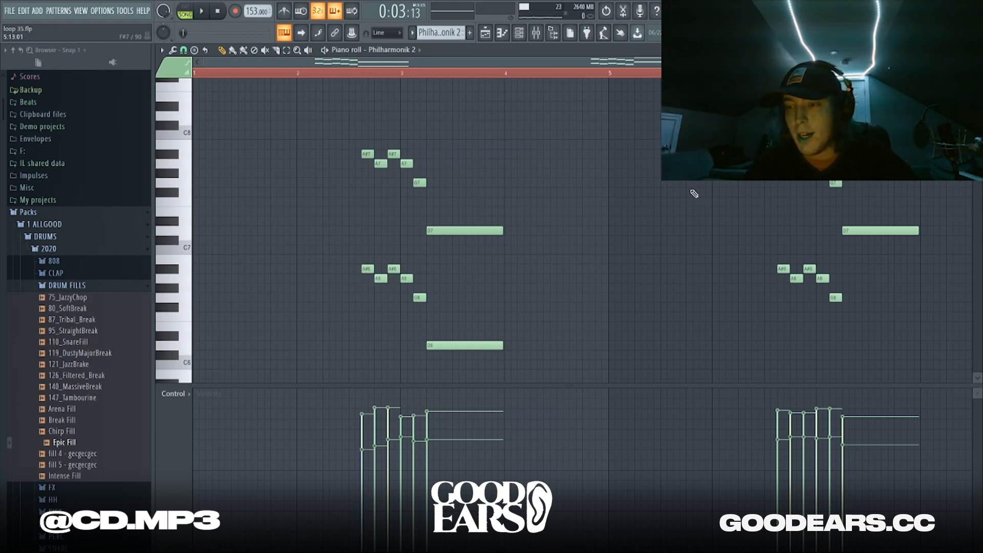
{"action": "left_click_drag", "start_coordinate": [329, 124], "coordinate": [521, 352]}
{"action": "left_click", "coordinate": [502, 282]}
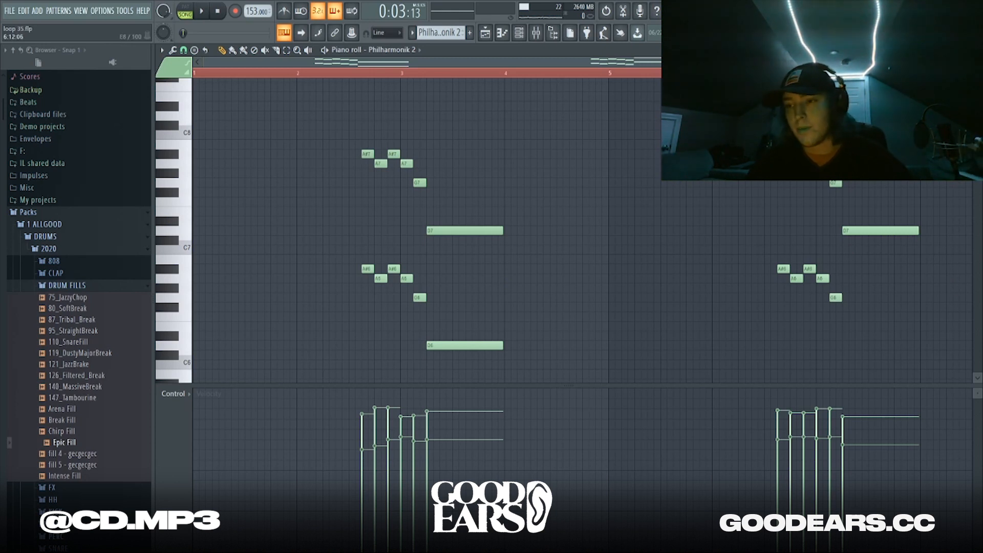
{"action": "key", "text": "space"}
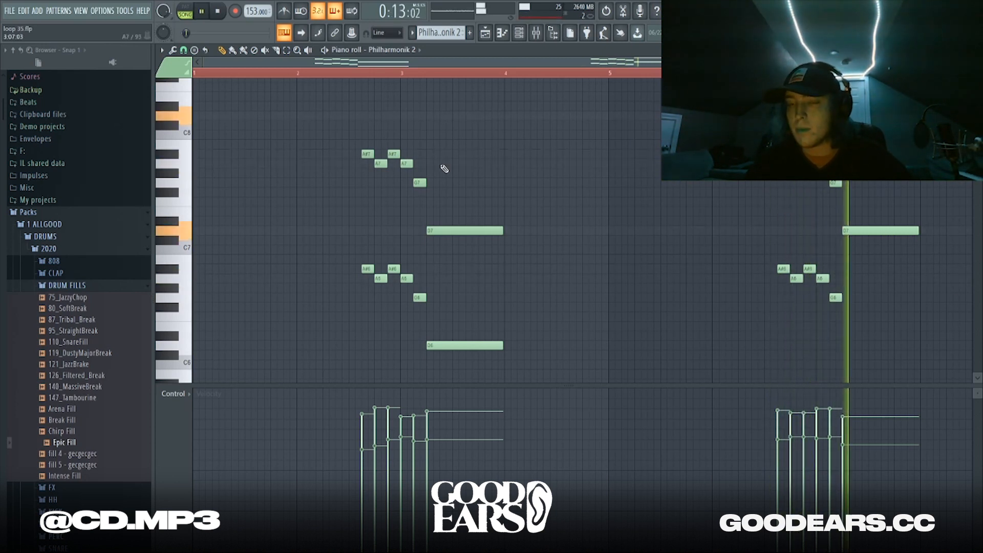
{"action": "key", "text": "space"}
{"action": "left_click", "coordinate": [485, 32]}
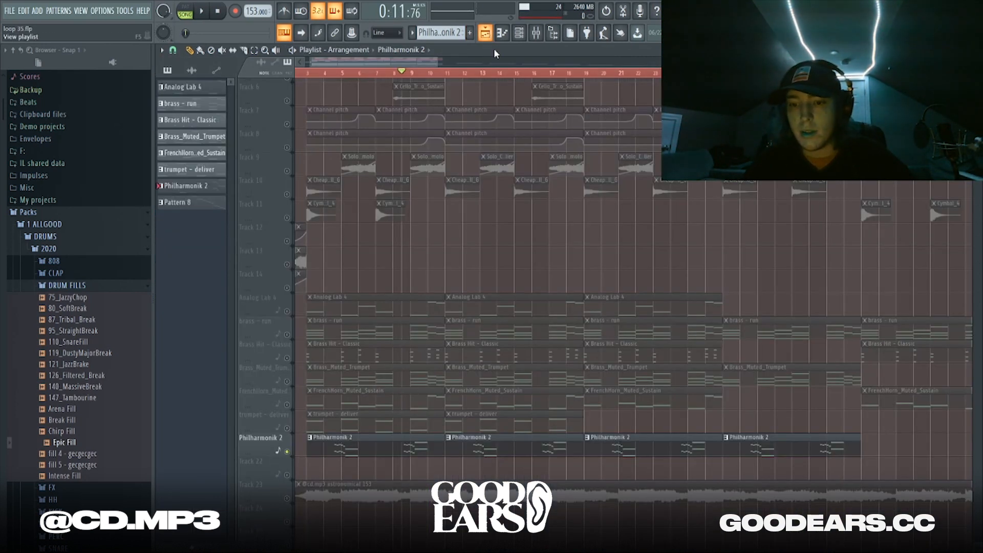
Start the song at bar 3, unmute Track 2's Gong_Hit clips, and play them
{"action": "scroll", "coordinate": [401, 266], "scroll_direction": "down", "scroll_amount": 3}
{"action": "scroll", "coordinate": [292, 248], "scroll_direction": "up", "scroll_amount": 5}
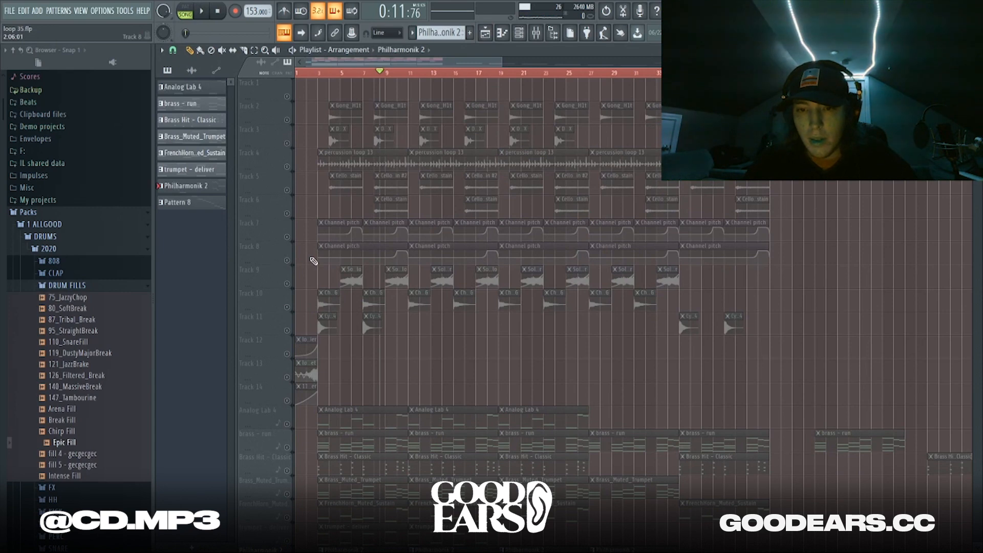
{"action": "scroll", "coordinate": [313, 261], "scroll_direction": "up", "scroll_amount": 3}
{"action": "scroll", "coordinate": [313, 261], "scroll_direction": "up", "scroll_amount": 2}
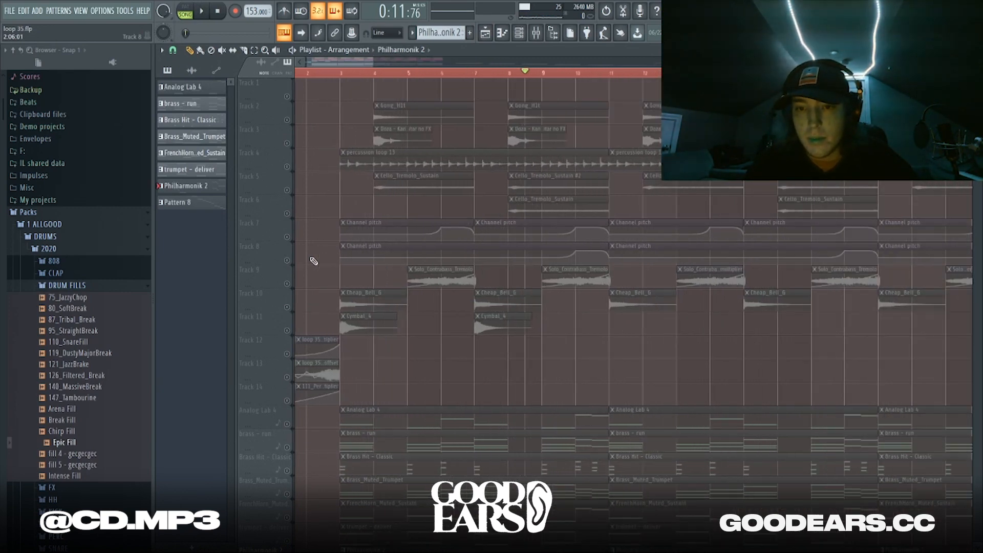
{"action": "left_click", "coordinate": [287, 120]}
{"action": "left_click", "coordinate": [342, 75]}
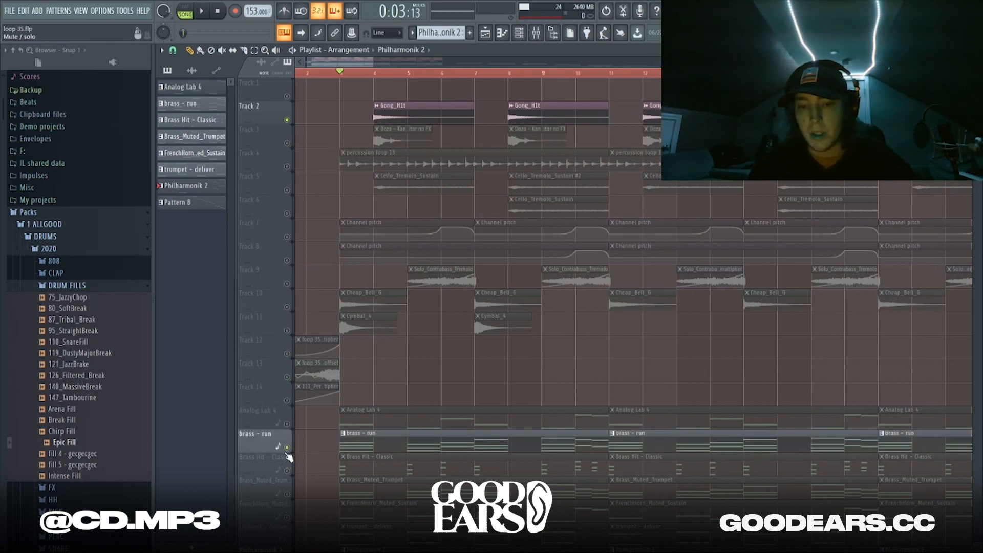
{"action": "key", "text": "space"}
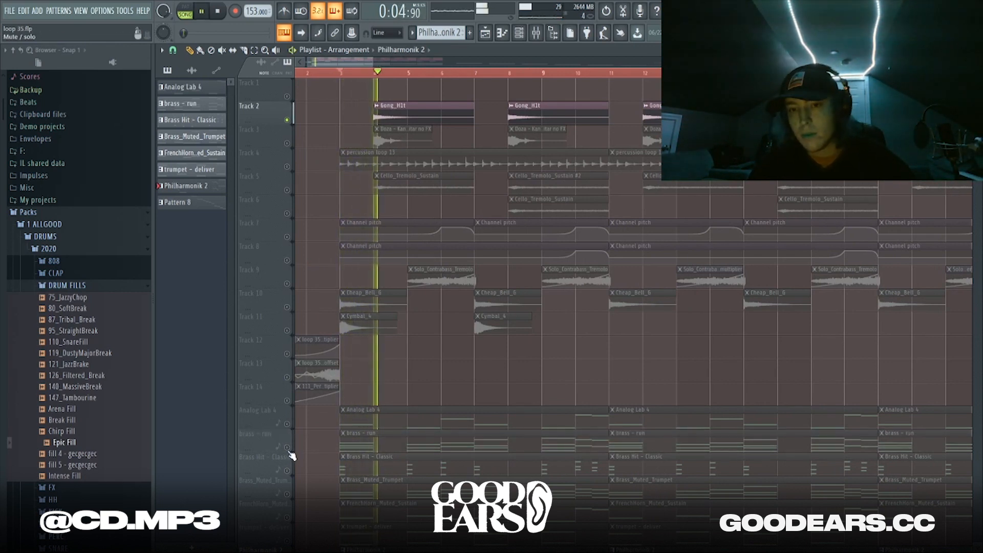
{"action": "key", "text": "space"}
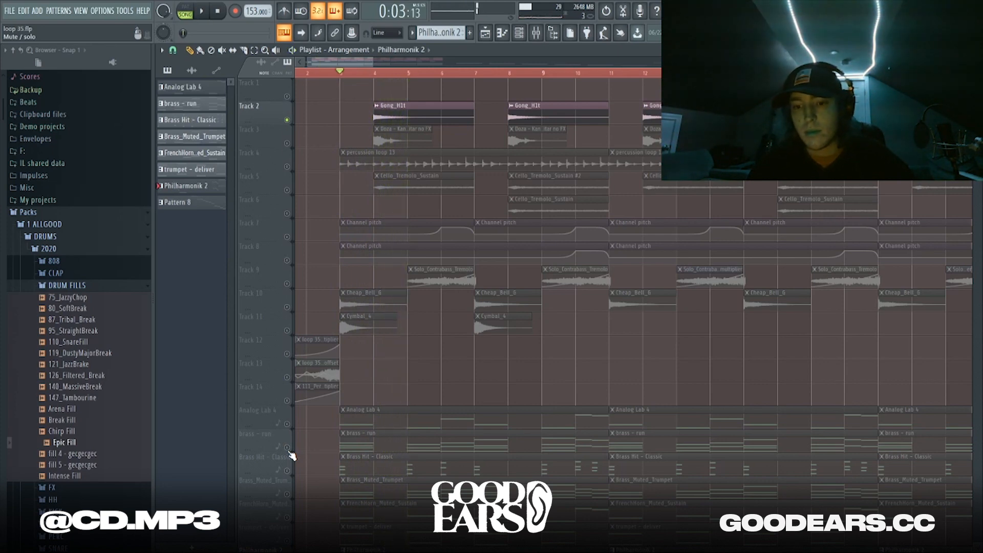
Unmute and solo Track 3's guitar clips, play them, then re-enable Track 2 alongside
{"action": "scroll", "coordinate": [292, 450], "scroll_direction": "down", "scroll_amount": 5}
{"action": "scroll", "coordinate": [385, 272], "scroll_direction": "up", "scroll_amount": 5}
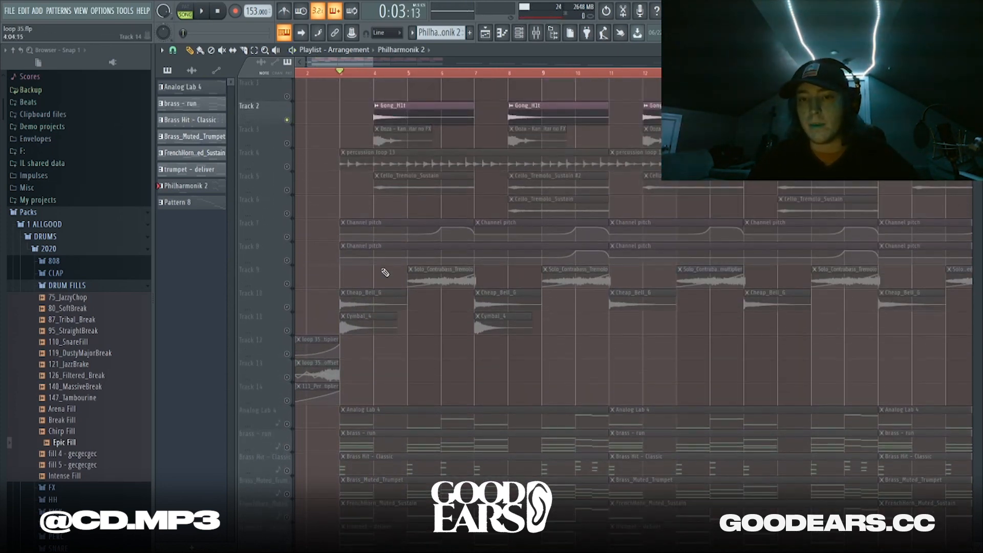
{"action": "left_click", "coordinate": [287, 143]}
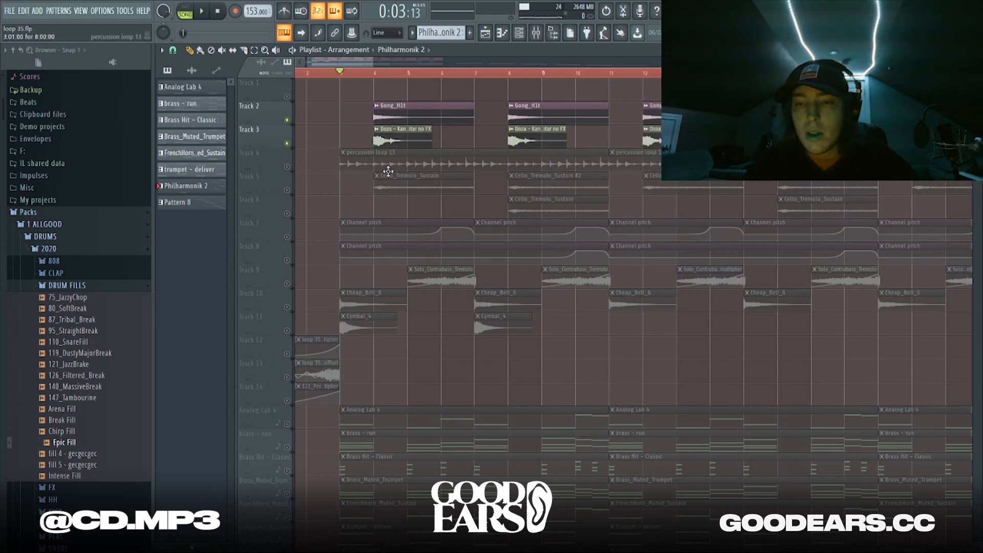
{"action": "scroll", "coordinate": [388, 170], "scroll_direction": "up", "scroll_amount": 2, "text": "ctrl"}
{"action": "right_click", "coordinate": [287, 145]}
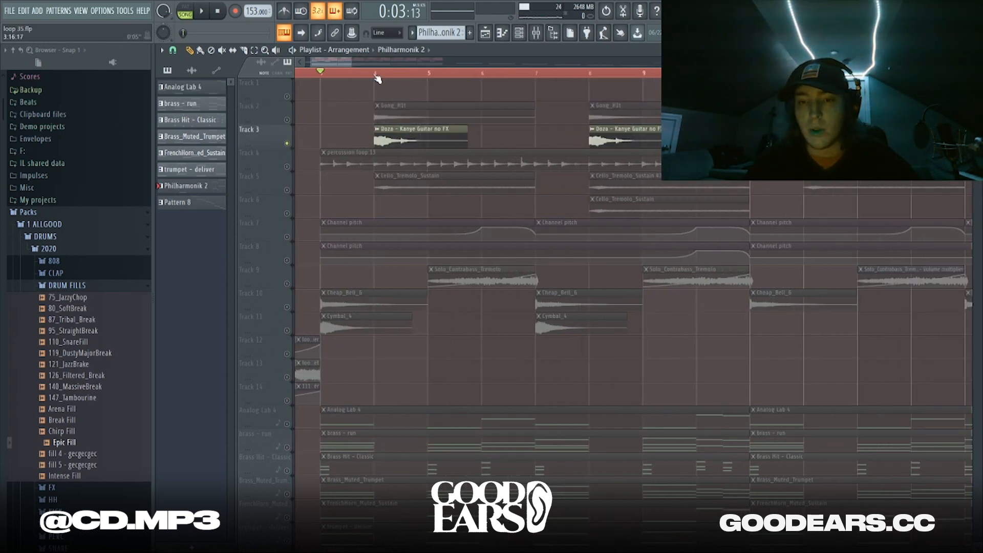
{"action": "key", "text": "space"}
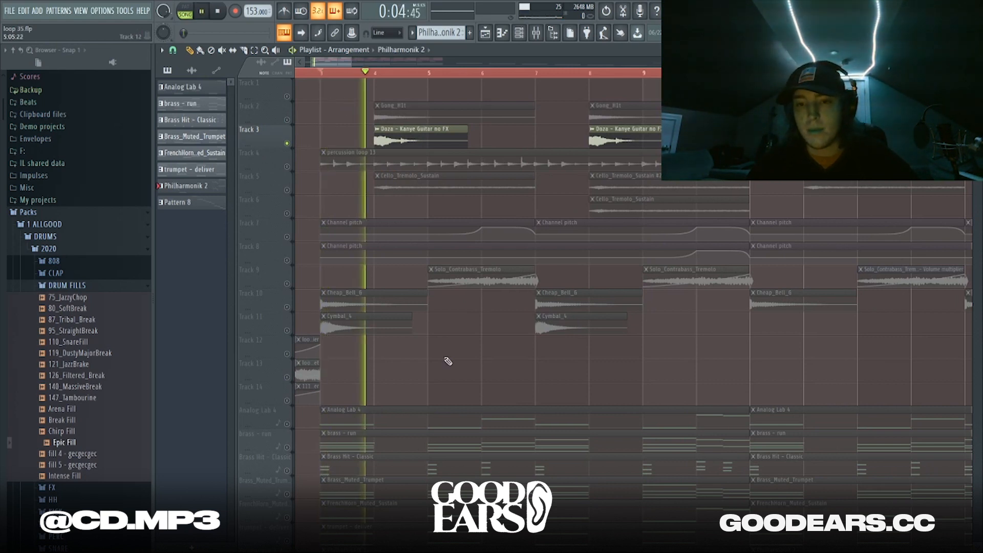
{"action": "key", "text": "space"}
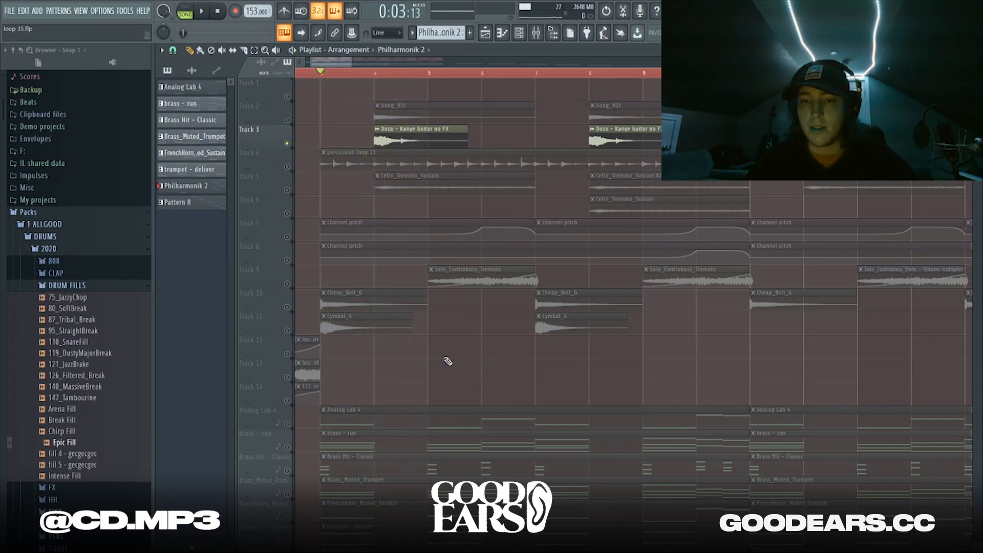
{"action": "left_click", "coordinate": [287, 120]}
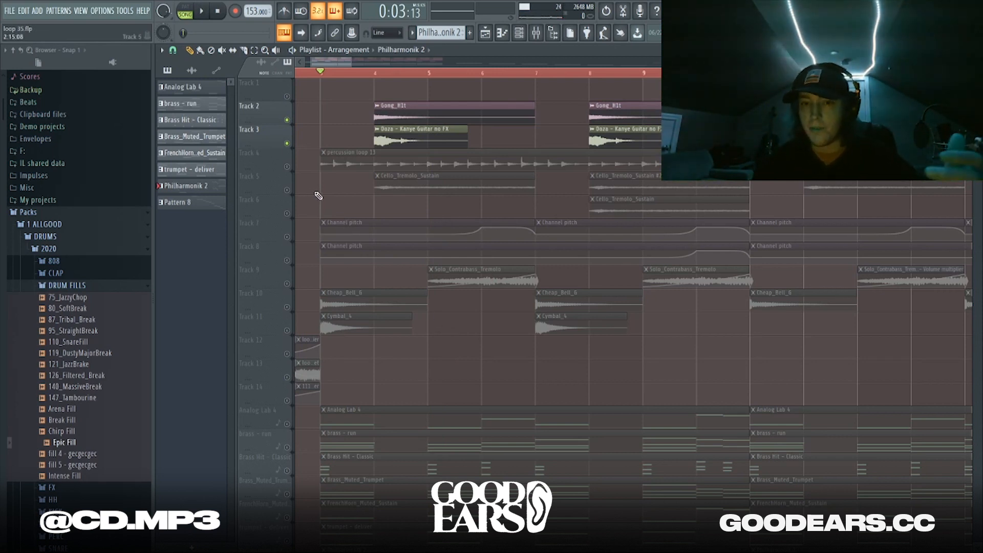
Solo and audition Track 4's percussion loop, then Track 5's cello tremolo clips
{"action": "right_click", "coordinate": [287, 167]}
{"action": "key", "text": "space"}
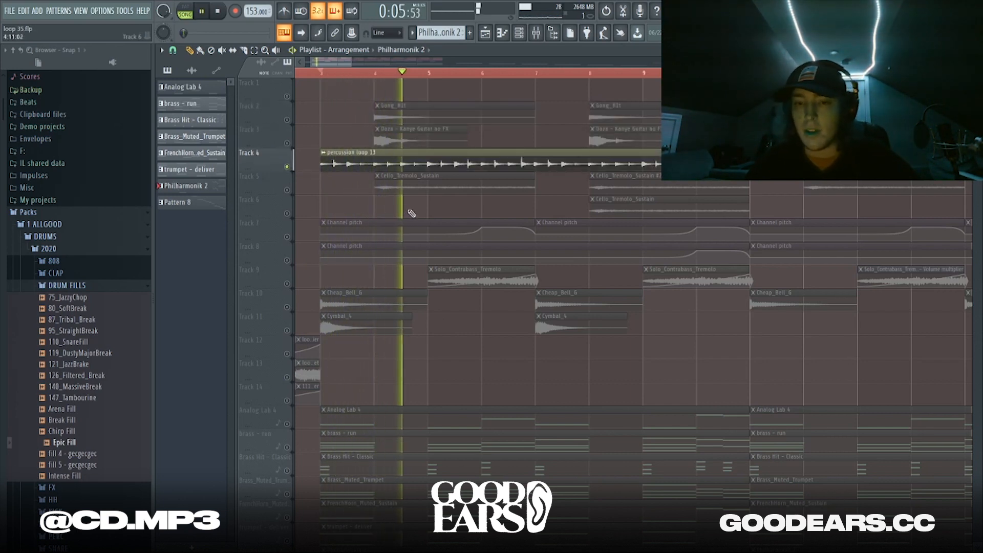
{"action": "key", "text": "space"}
{"action": "right_click", "coordinate": [288, 191]}
{"action": "key", "text": "space"}
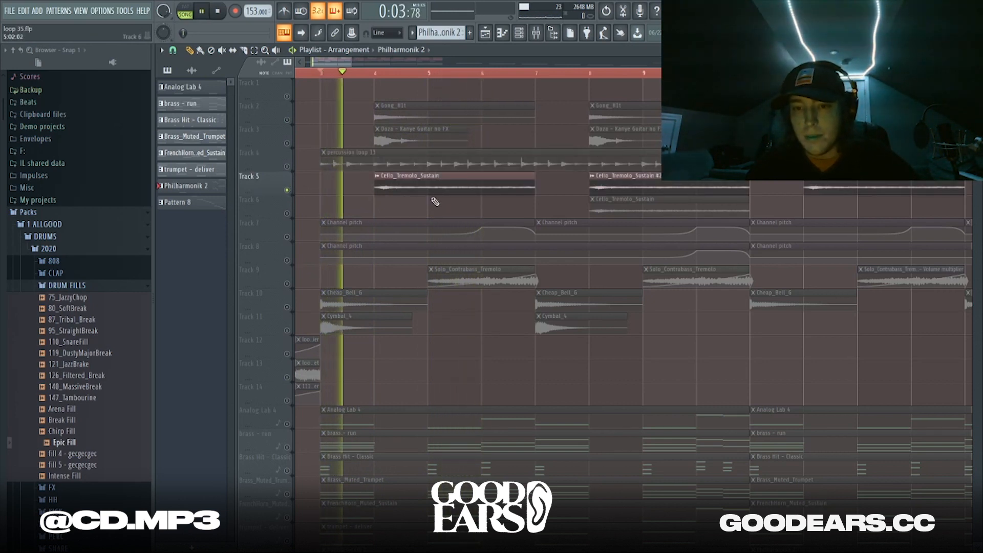
{"action": "key", "text": "space"}
Solo Tracks 7 and 8 Channel pitch clips, play them, then unmute Track 6
{"action": "right_click", "coordinate": [288, 237]}
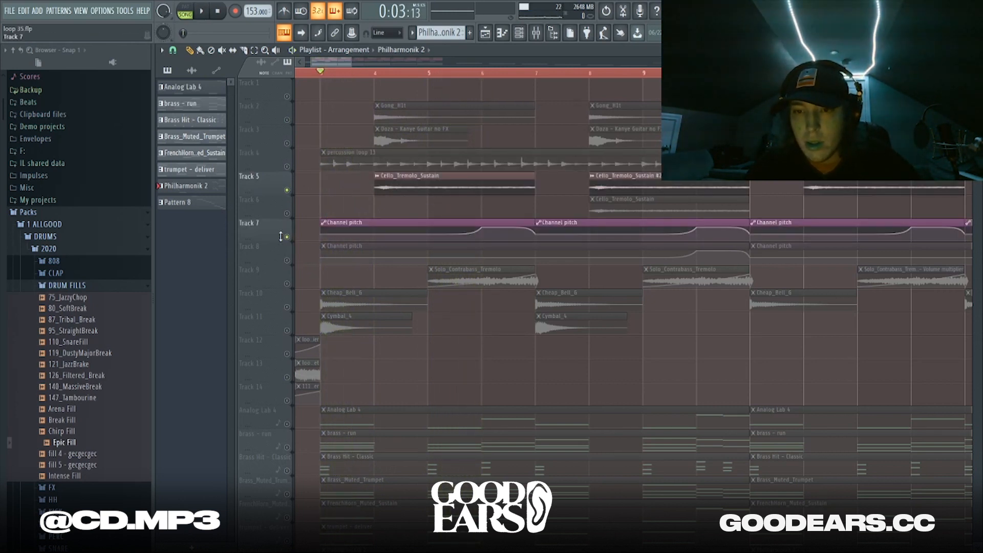
{"action": "left_click", "coordinate": [287, 260]}
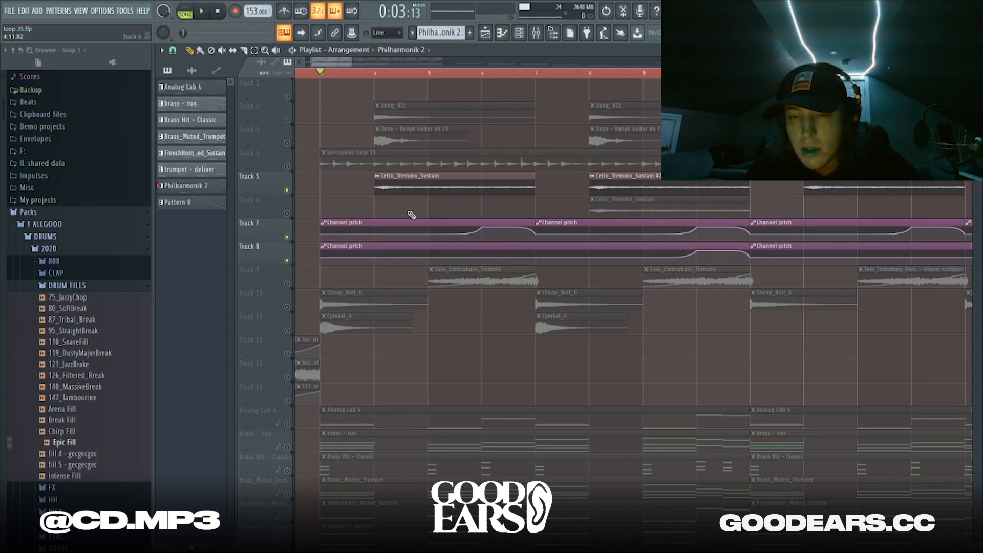
{"action": "key", "text": "space"}
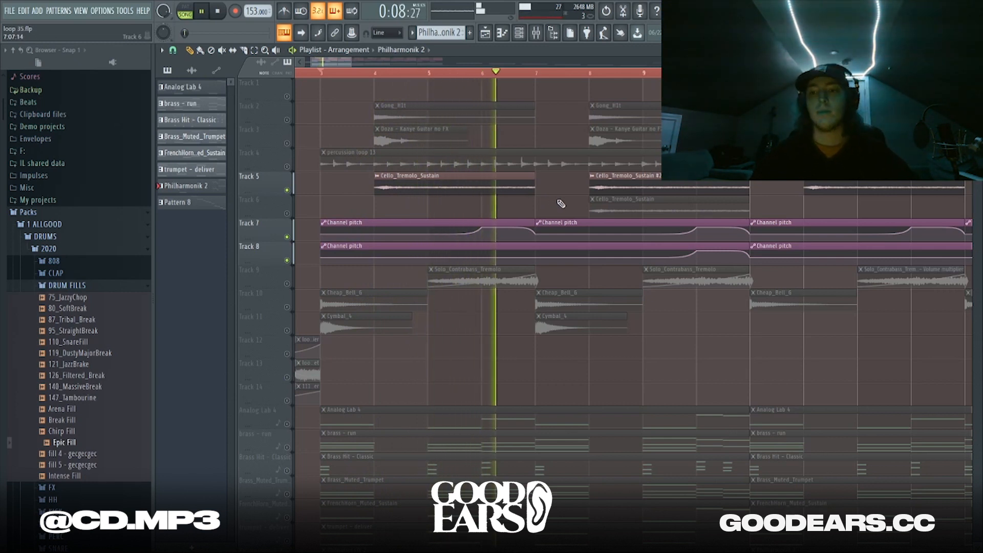
{"action": "key", "text": "space"}
{"action": "key", "text": "shift+m"}
Inspect the Cello_Tremolo_Sustain channel settings, replay the section, then solo Track 9's Solo_Contrabass_Tremolo
{"action": "double_click", "coordinate": [456, 179]}
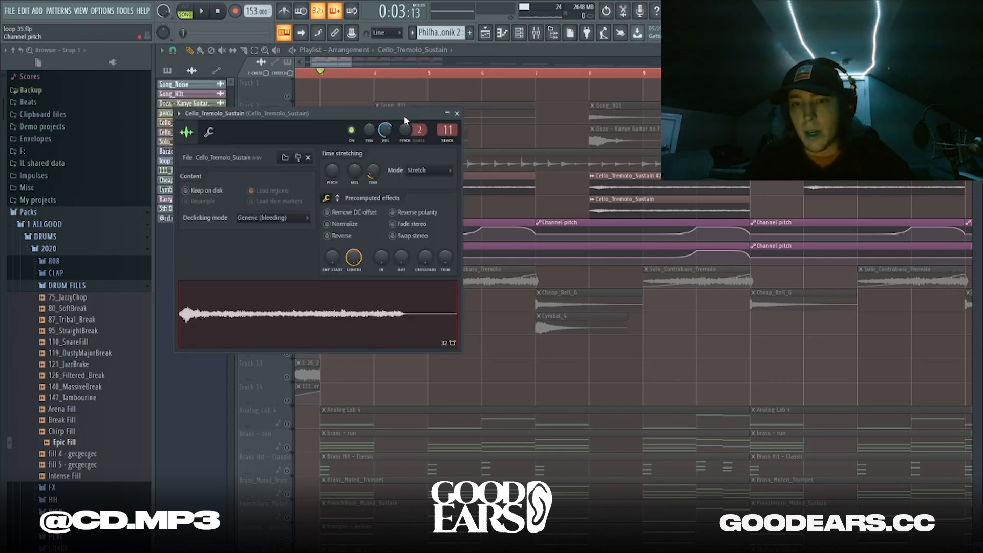
{"action": "key", "text": "Escape"}
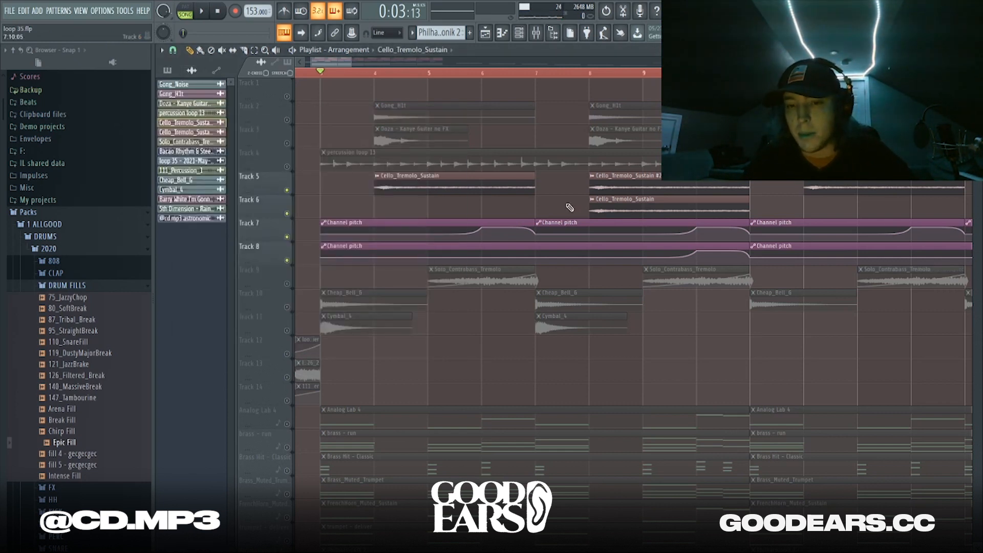
{"action": "key", "text": "space"}
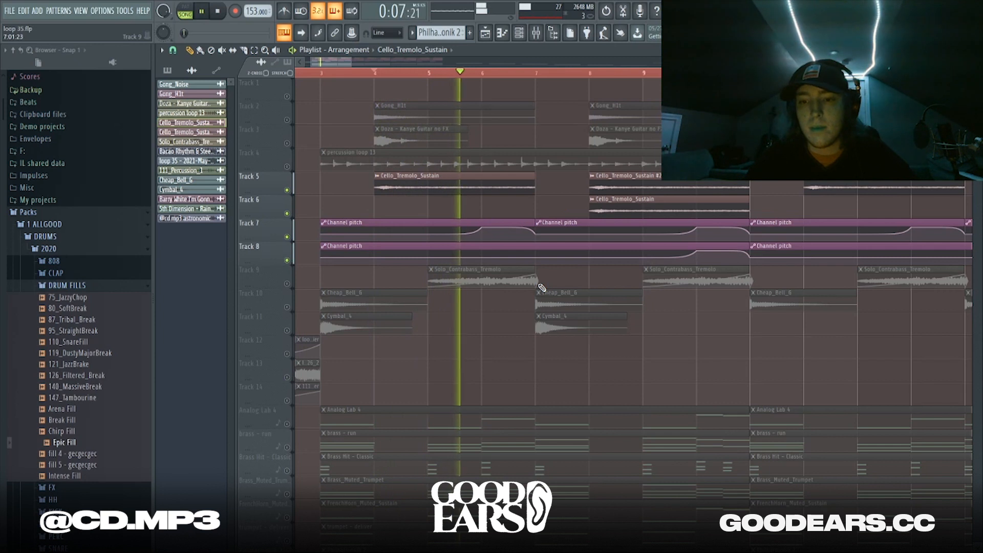
{"action": "key", "text": "space"}
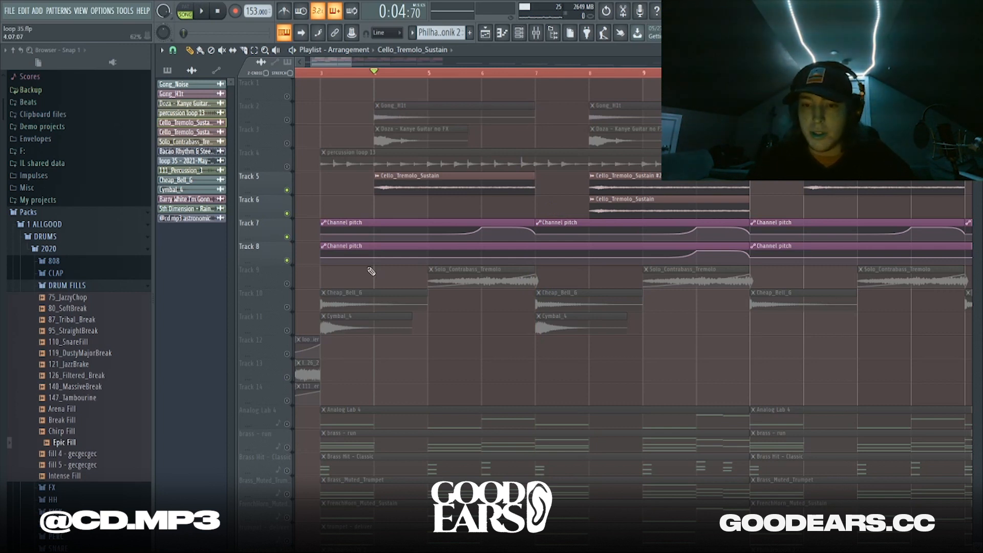
{"action": "right_click", "coordinate": [288, 283]}
Play the soloed Track 9, then bring Track 5 and Track 7's Channel pitch clips back and replay
{"action": "key", "text": "space"}
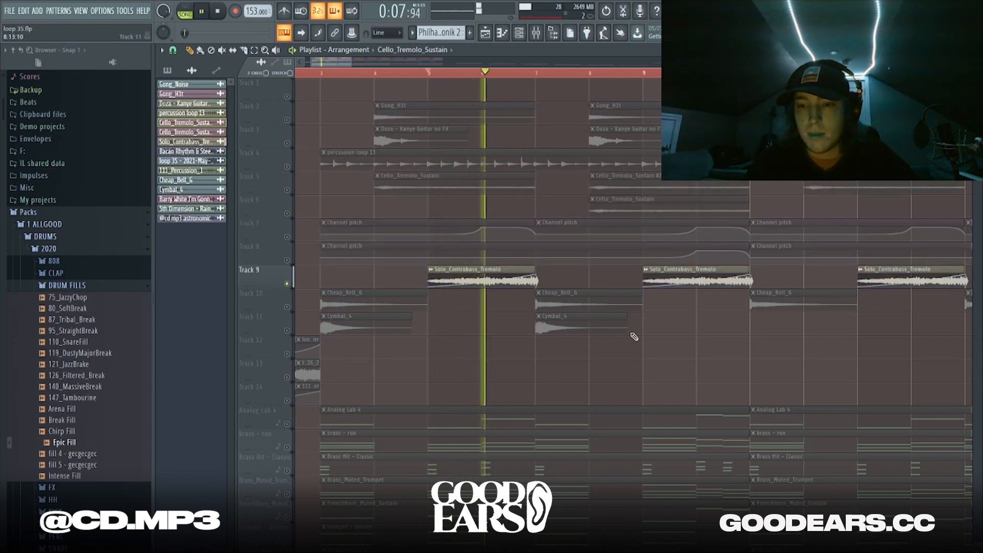
{"action": "key", "text": "space"}
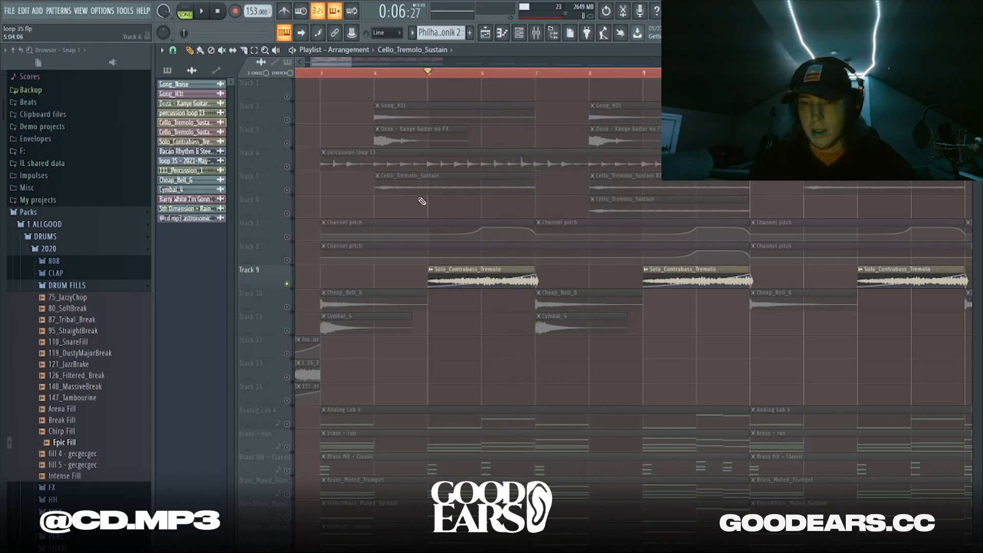
{"action": "left_click", "coordinate": [287, 190]}
{"action": "key", "text": "space"}
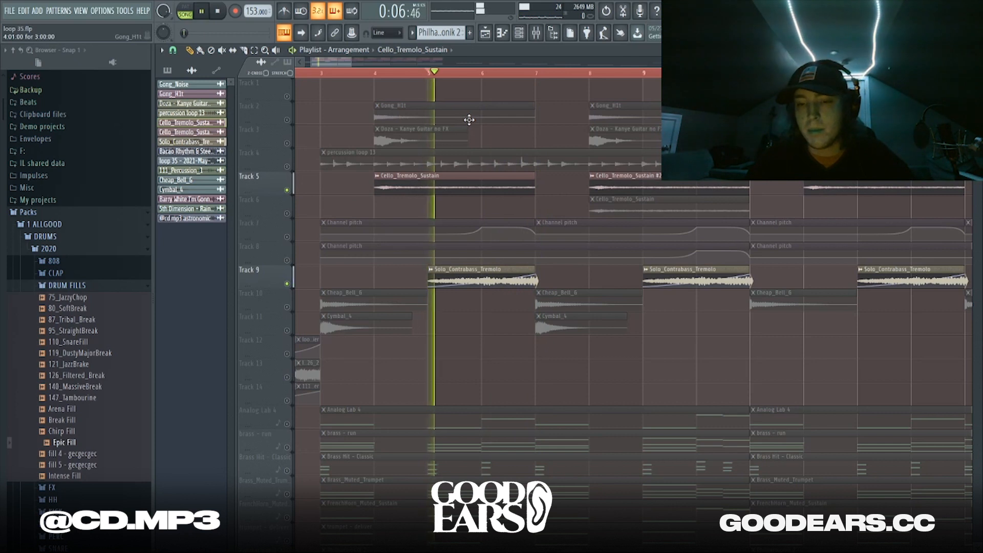
{"action": "left_click", "coordinate": [287, 236]}
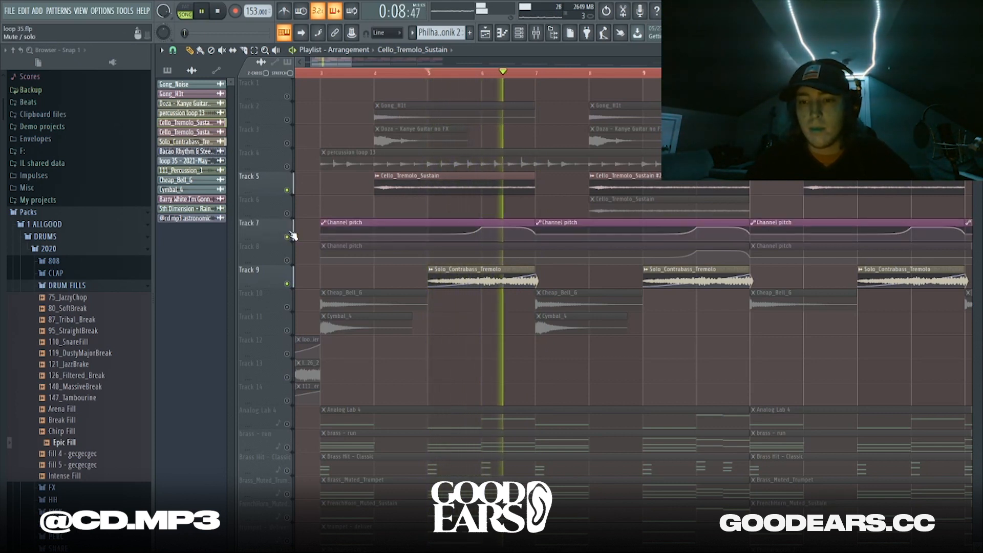
{"action": "key", "text": "space"}
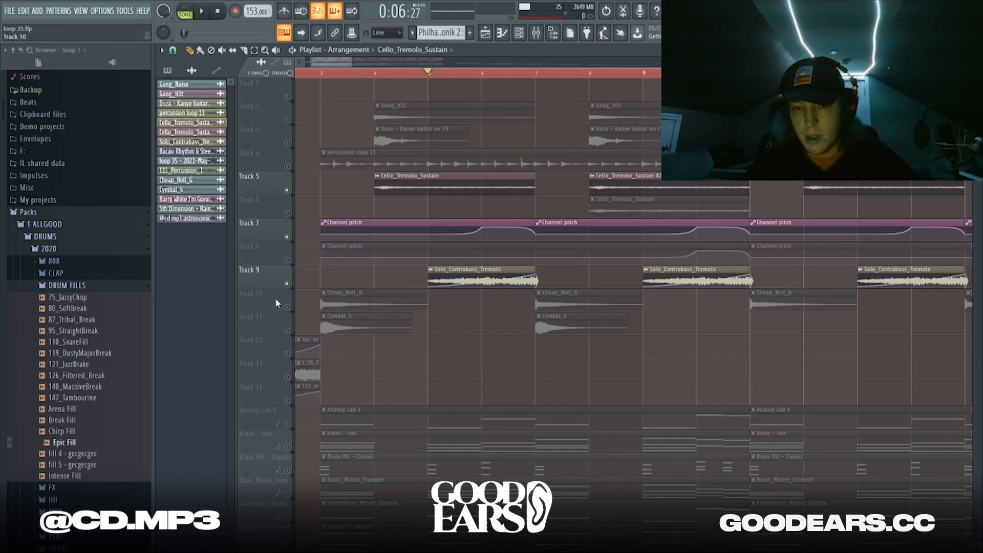
Solo Track 10 and listen to it alone
{"action": "right_click", "coordinate": [287, 307]}
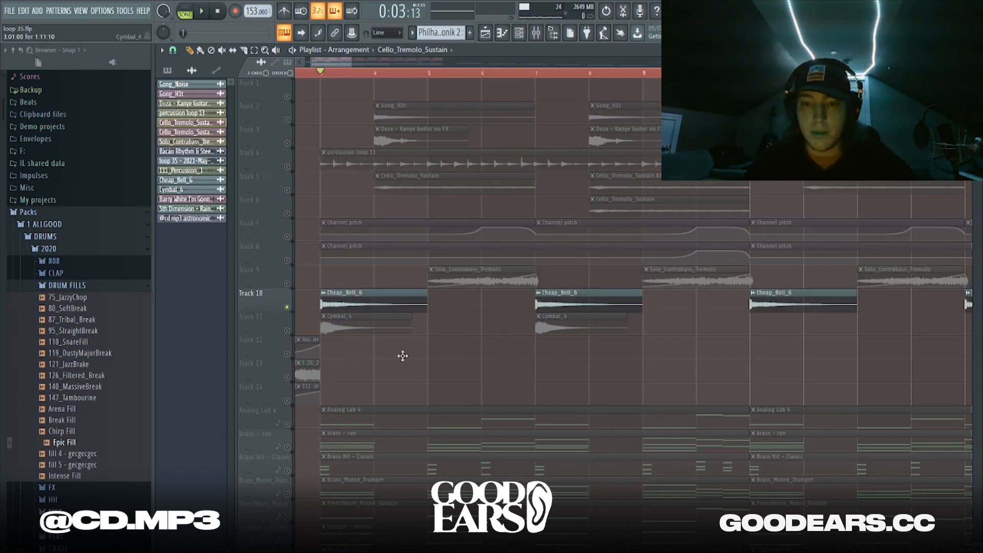
{"action": "key", "text": "space"}
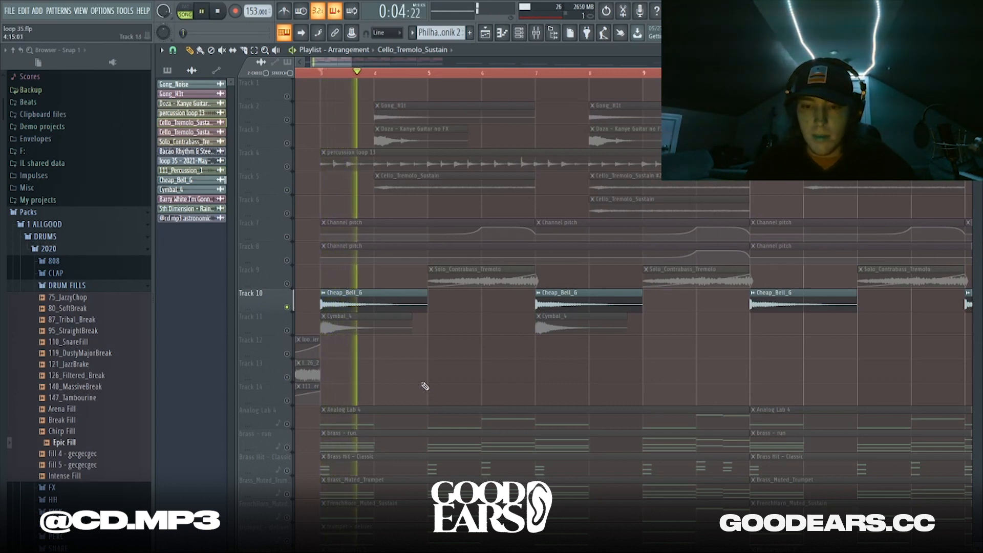
{"action": "key", "text": "space"}
Audition Track 11's Cymbal_4 clips solo, then zoom out and solo the Analog Lab 4 track
{"action": "right_click", "coordinate": [287, 331]}
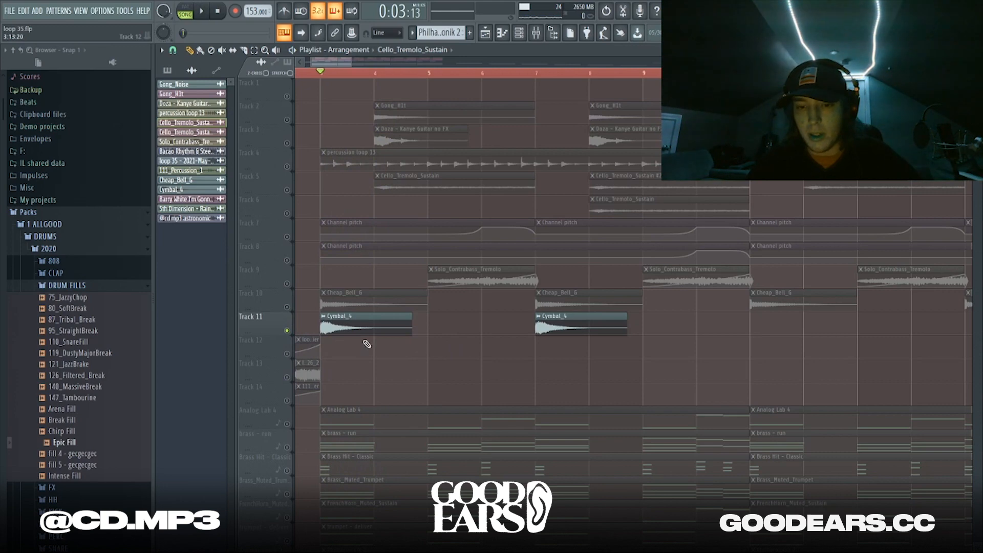
{"action": "key", "text": "space"}
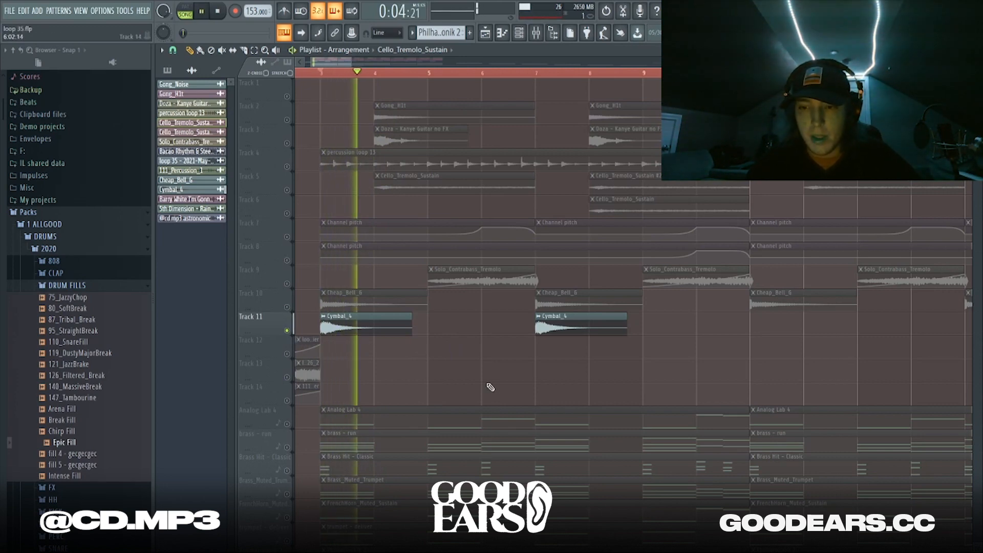
{"action": "right_click", "coordinate": [490, 387], "text": "ctrl"}
{"action": "key", "text": "space"}
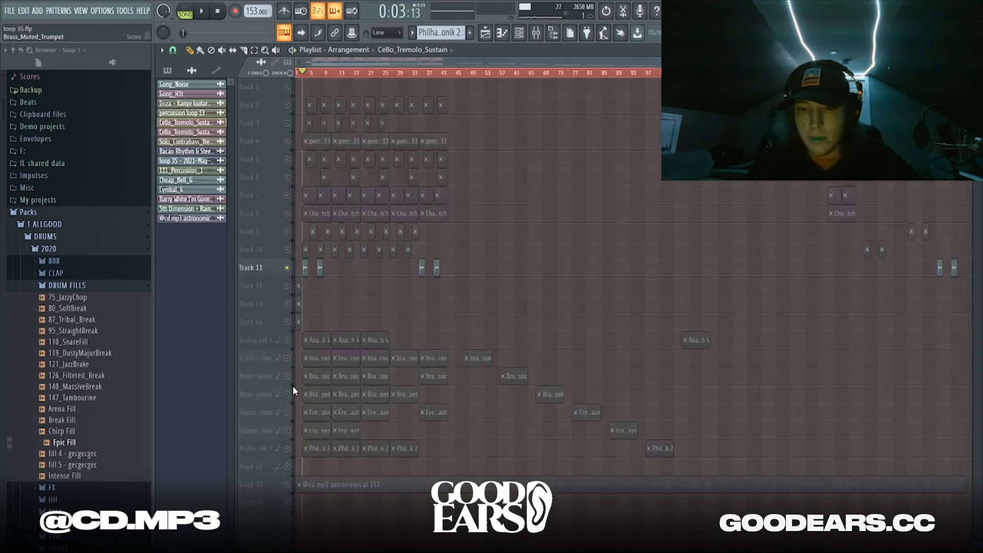
{"action": "scroll", "coordinate": [293, 386], "scroll_direction": "up", "scroll_amount": 3}
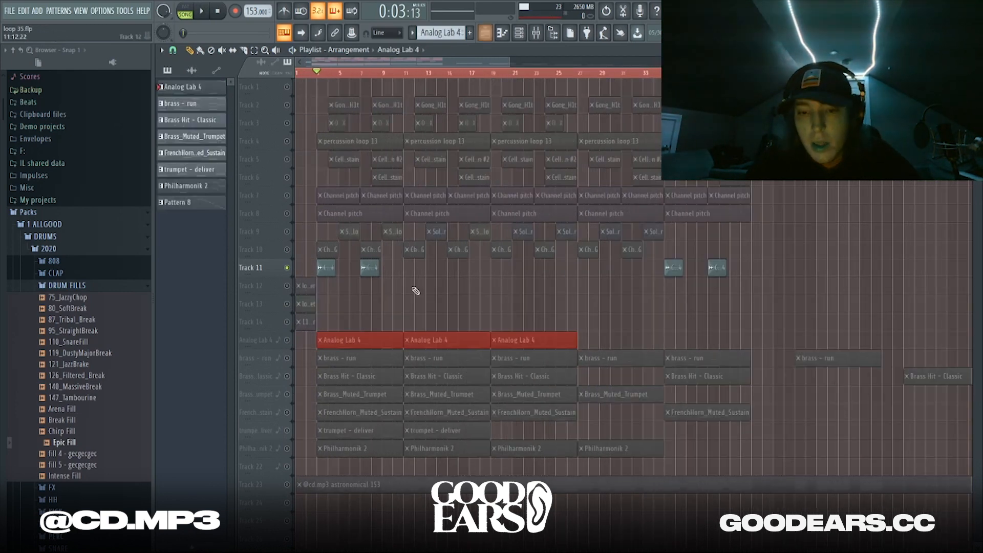
{"action": "right_click", "coordinate": [288, 340]}
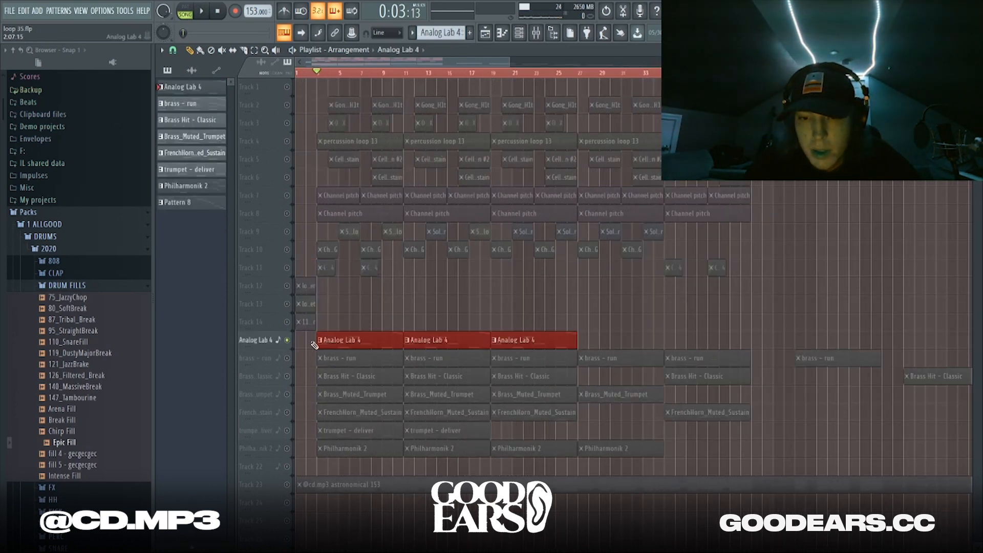
Open the Analog Lab 4 piano roll, play its five-note line, and save as loop 35.flp
{"action": "double_click", "coordinate": [350, 339]}
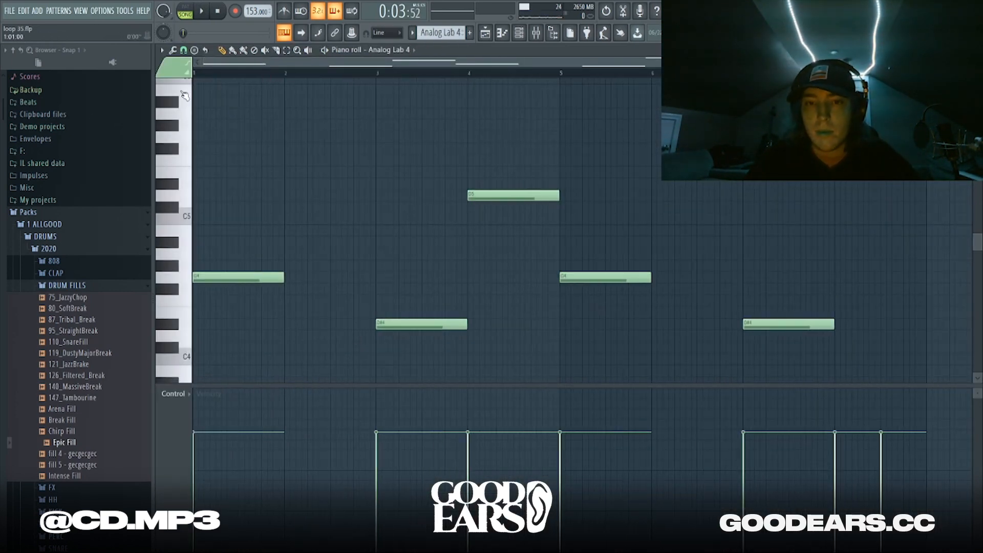
{"action": "key", "text": "space"}
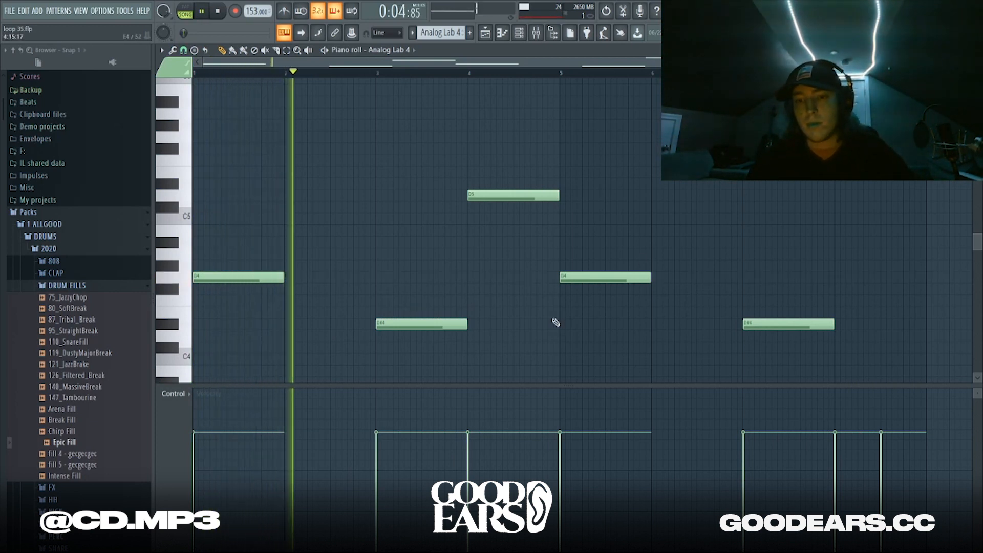
{"action": "key", "text": "ctrl+s"}
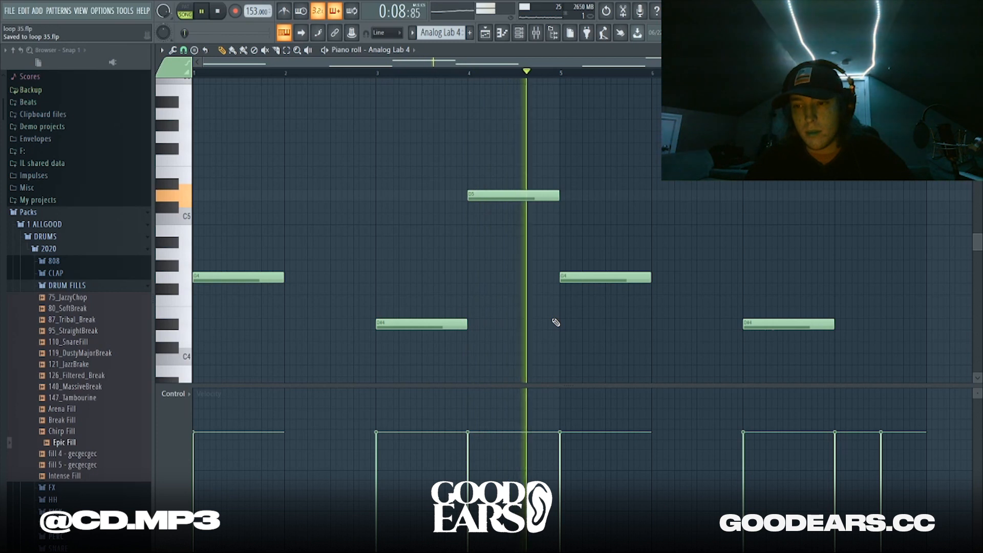
{"action": "key", "text": "space"}
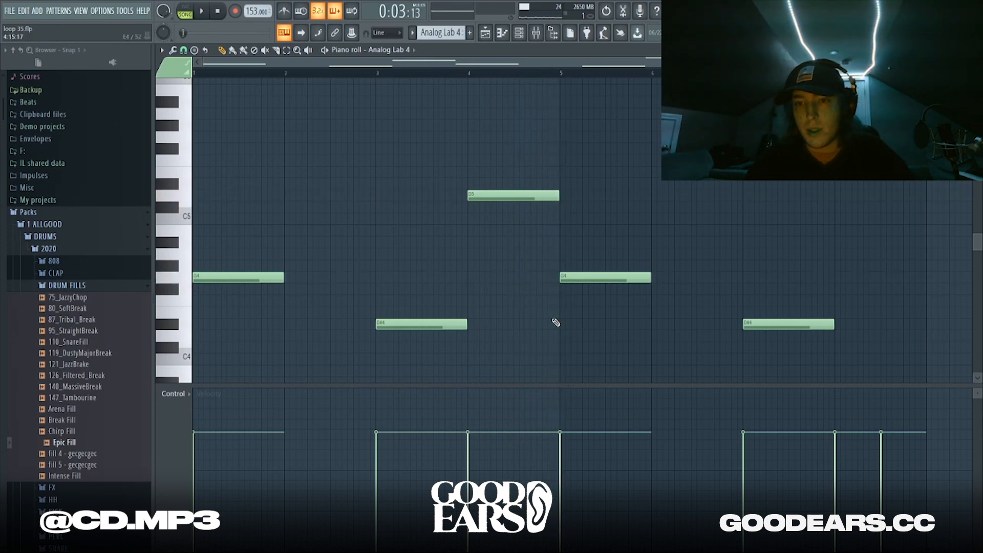
Select a short Playlist range starting at bar 3 and render it into Edison with Ctrl+E
{"action": "left_click", "coordinate": [502, 34]}
{"action": "scroll", "coordinate": [406, 322], "scroll_direction": "down", "scroll_amount": 1}
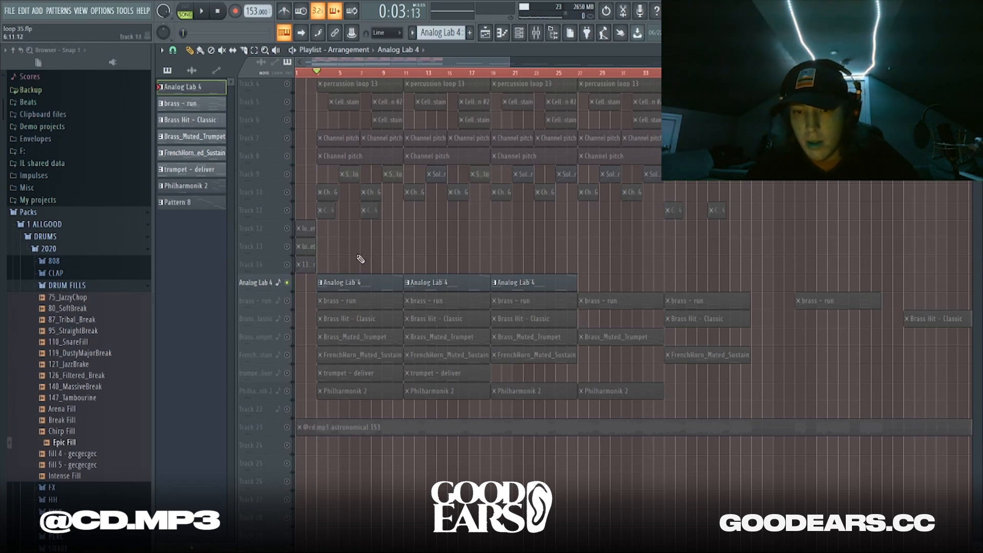
{"action": "scroll", "coordinate": [254, 267], "scroll_direction": "up", "scroll_amount": 3}
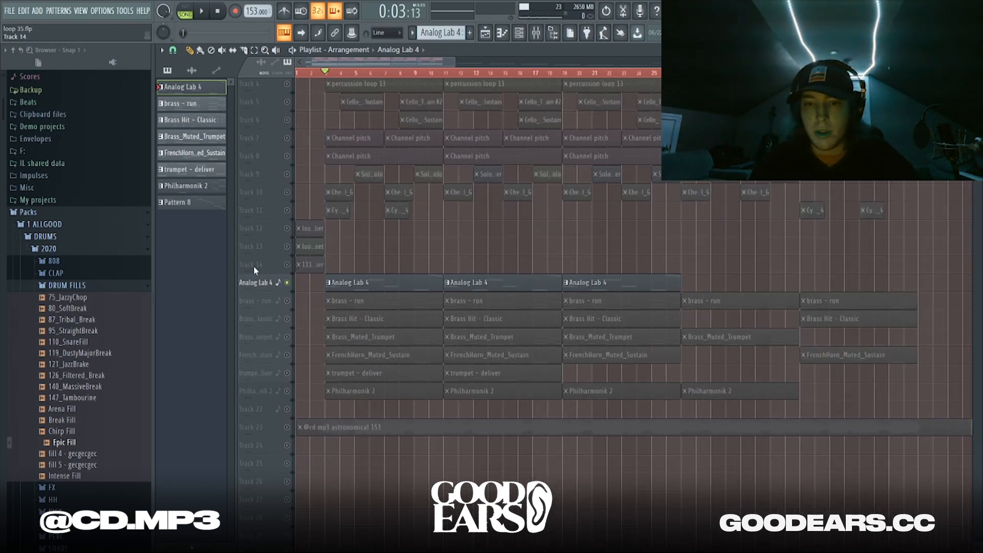
{"action": "left_click_drag", "start_coordinate": [331, 77], "coordinate": [355, 84]}
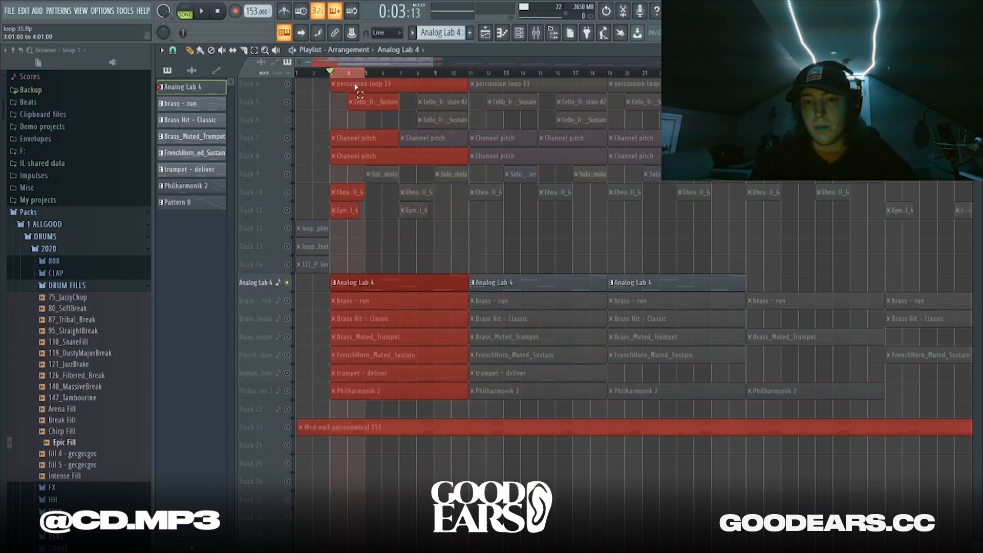
{"action": "key", "text": "ctrl+e"}
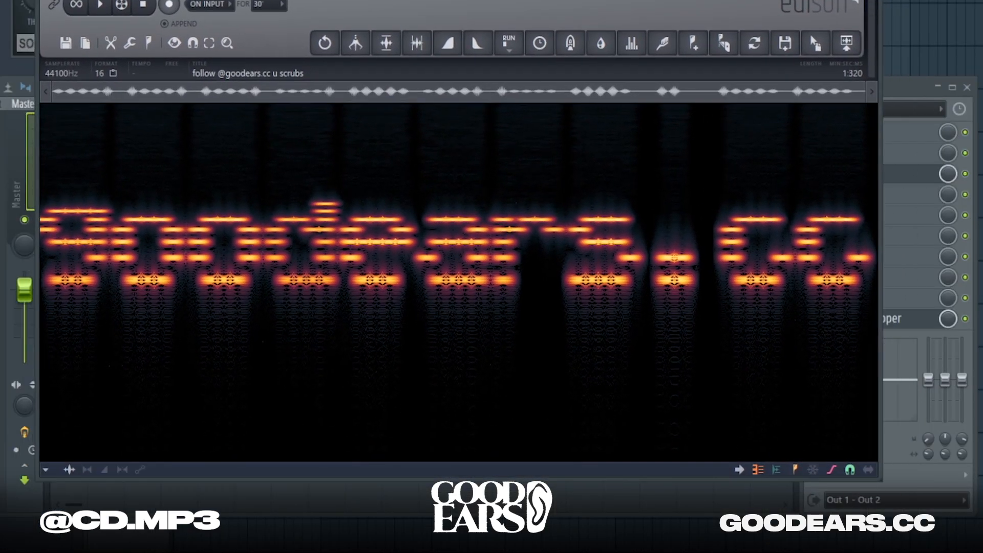
Reverse the rendered sample in Edison with Tools > Reverse and play it back
{"action": "right_click", "coordinate": [370, 316]}
{"action": "mouse_move", "coordinate": [393, 325]}
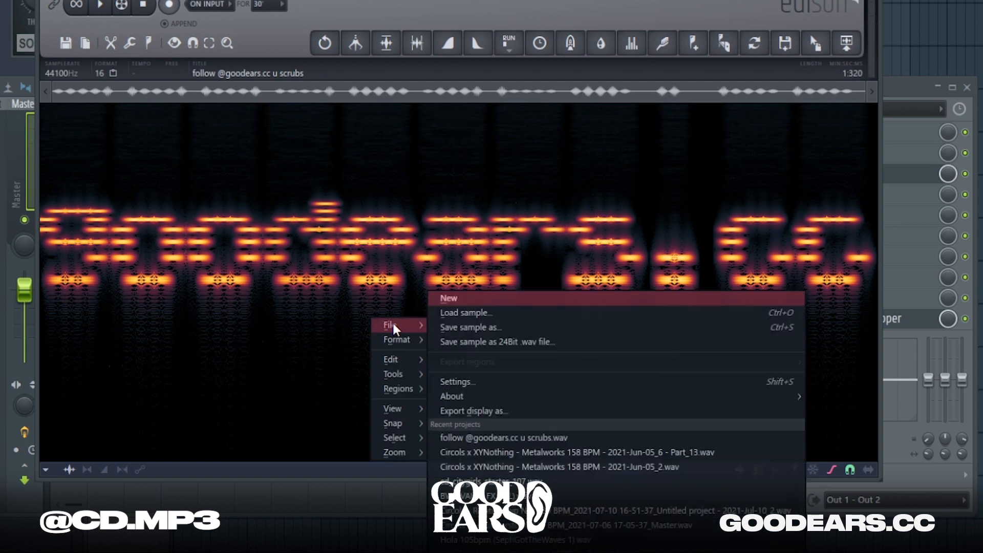
{"action": "mouse_move", "coordinate": [402, 372]}
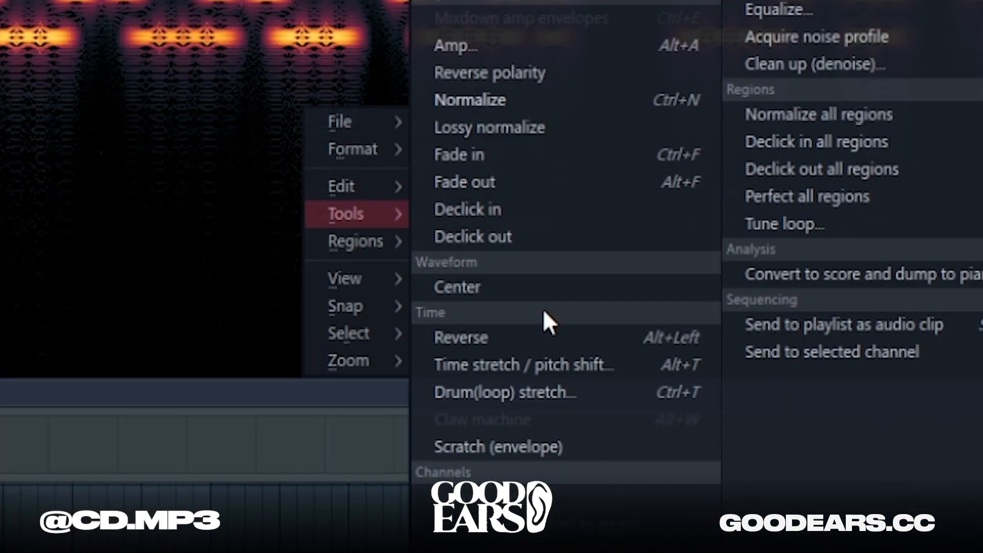
{"action": "left_click", "coordinate": [483, 440]}
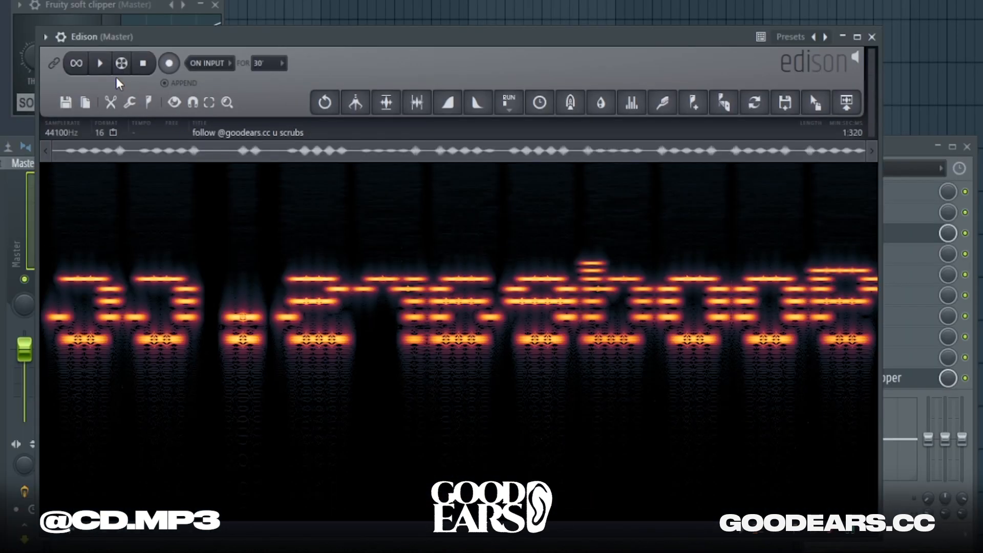
{"action": "key", "text": "space"}
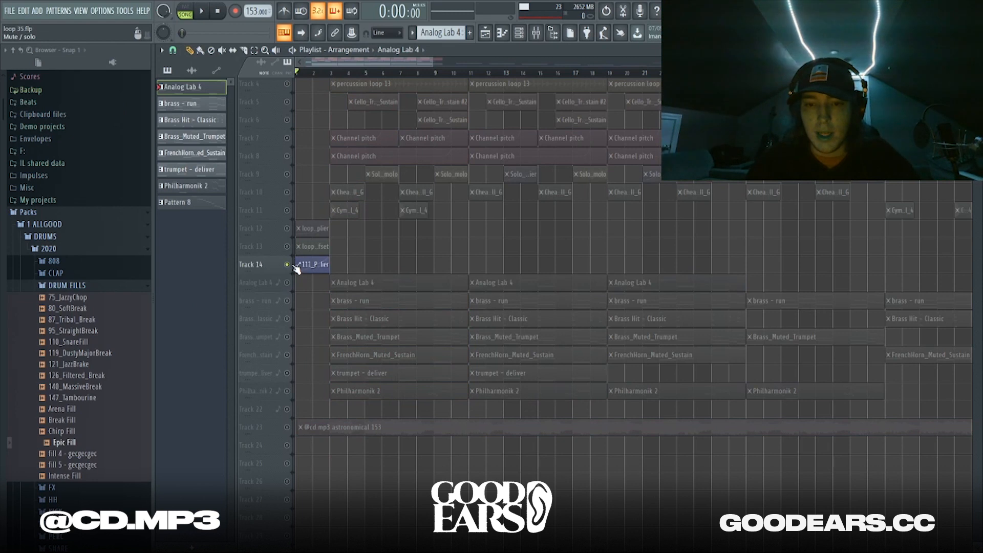
Unmute Tracks 12 and 13 and play the arrangement so only Tracks 12–14 sound
{"action": "left_click", "coordinate": [291, 250]}
{"action": "left_click", "coordinate": [290, 232]}
{"action": "key", "text": "space"}
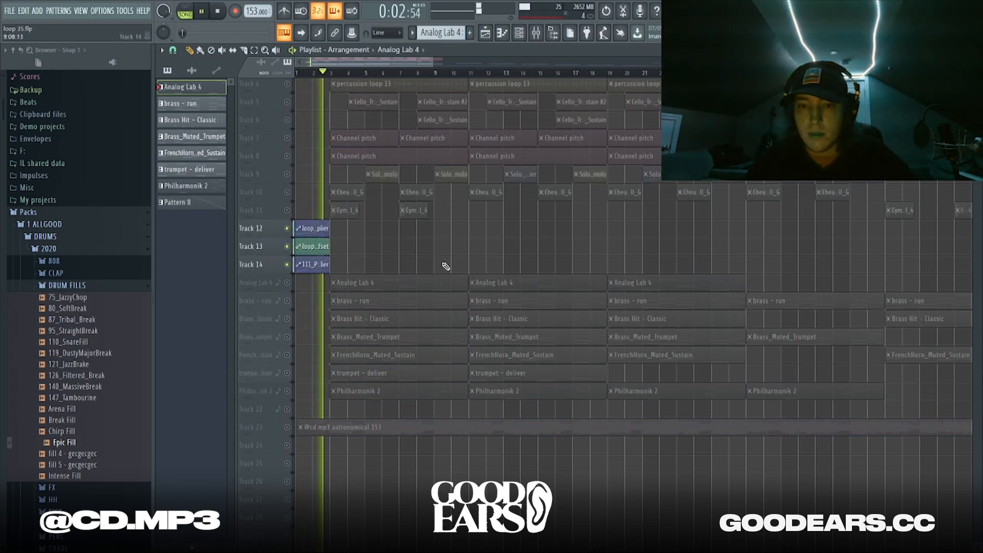
{"action": "key", "text": "space"}
{"action": "scroll", "coordinate": [307, 263], "scroll_direction": "up", "scroll_amount": 2}
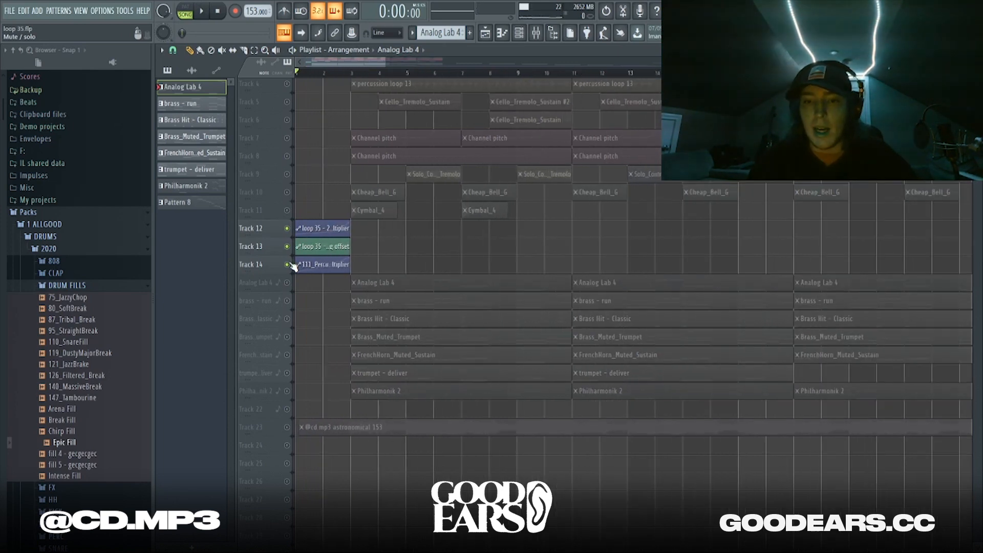
{"action": "scroll", "coordinate": [293, 264], "scroll_direction": "up", "scroll_amount": 1}
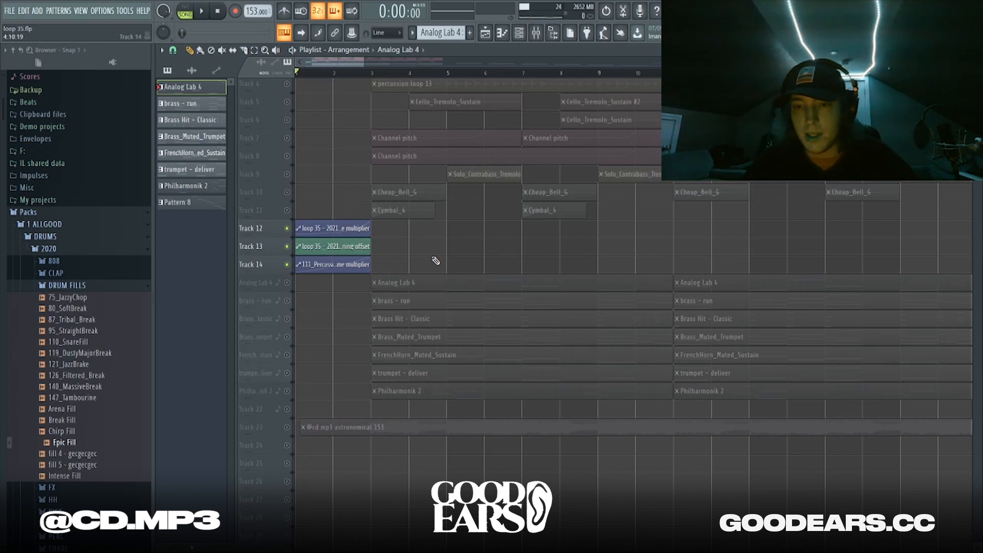
{"action": "scroll", "coordinate": [435, 261], "scroll_direction": "down", "scroll_amount": 5}
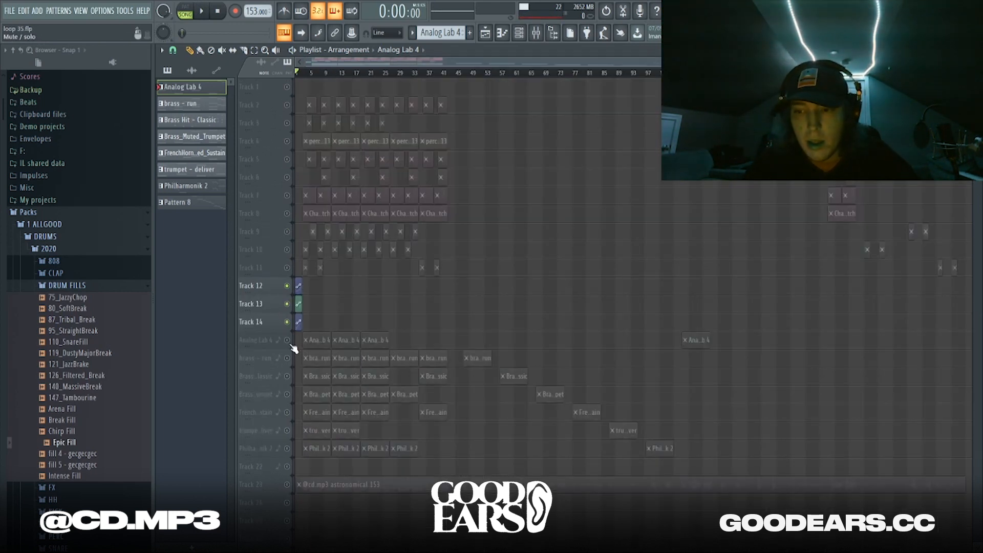
Mute Tracks 12 and 13, then open the Analog Lab 4 insert's Parametric EQ 2
{"action": "left_click_drag", "start_coordinate": [286, 285], "coordinate": [290, 322]}
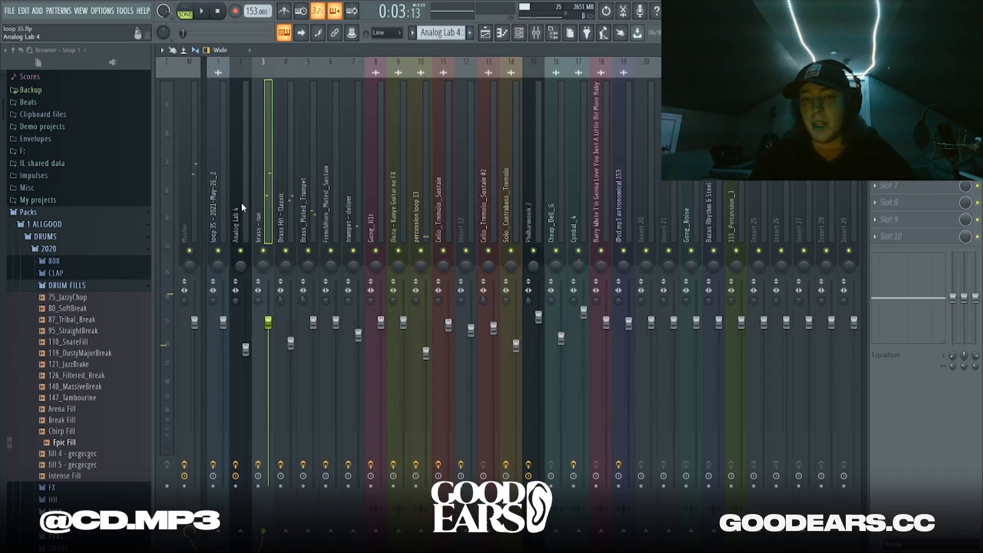
{"action": "left_click", "coordinate": [243, 206]}
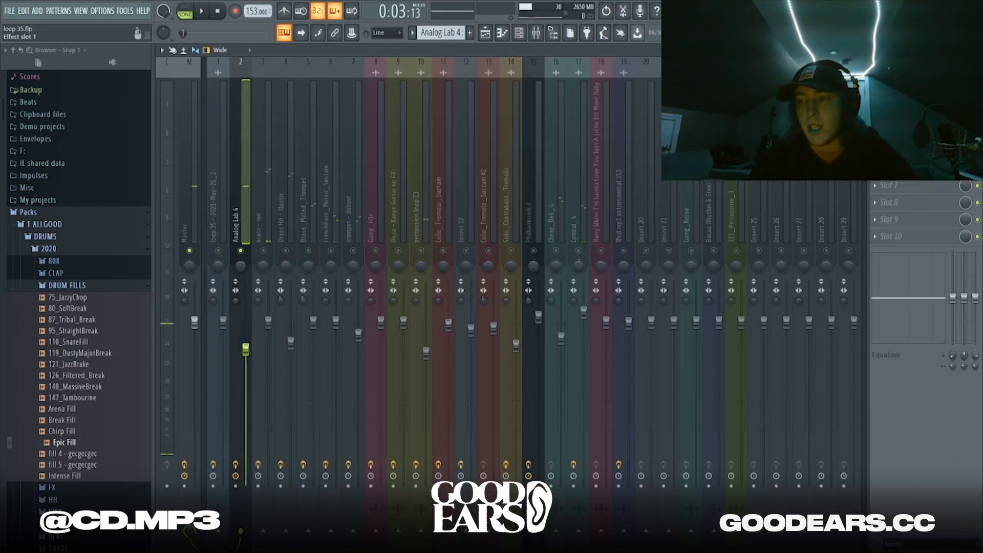
{"action": "left_click", "coordinate": [903, 100]}
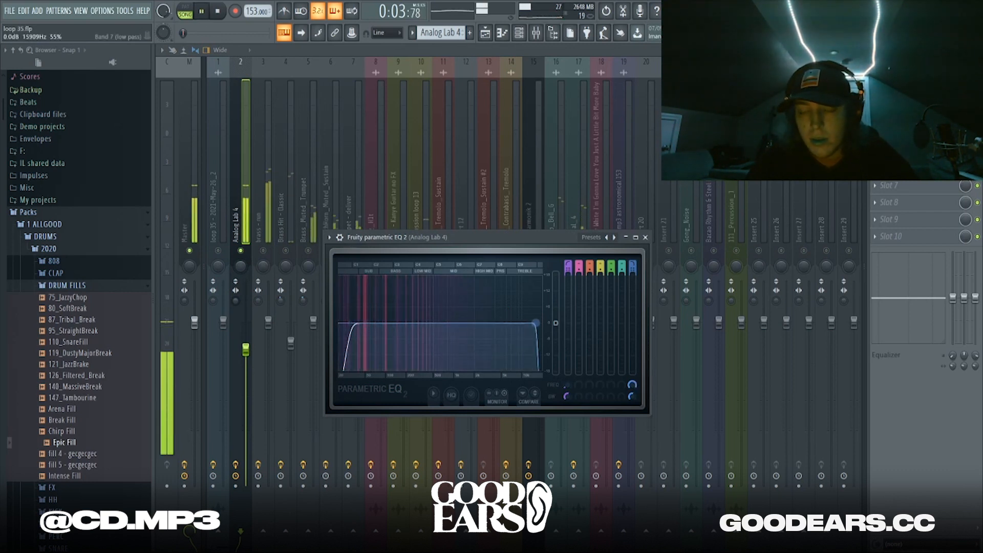
Inspect the brass - run insert's Parametric EQ 2 and ValhallaVintageVerb
{"action": "left_click", "coordinate": [263, 253]}
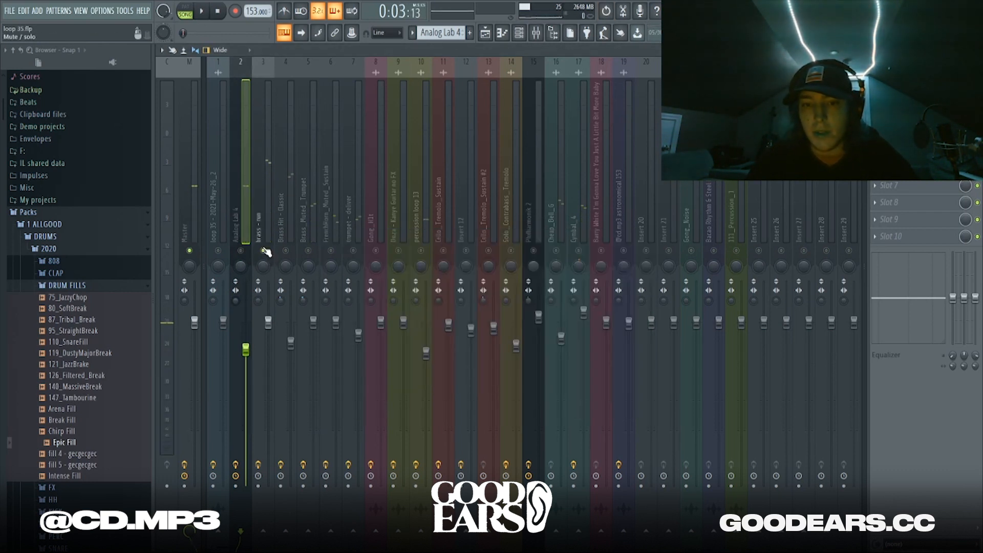
{"action": "key", "text": "space"}
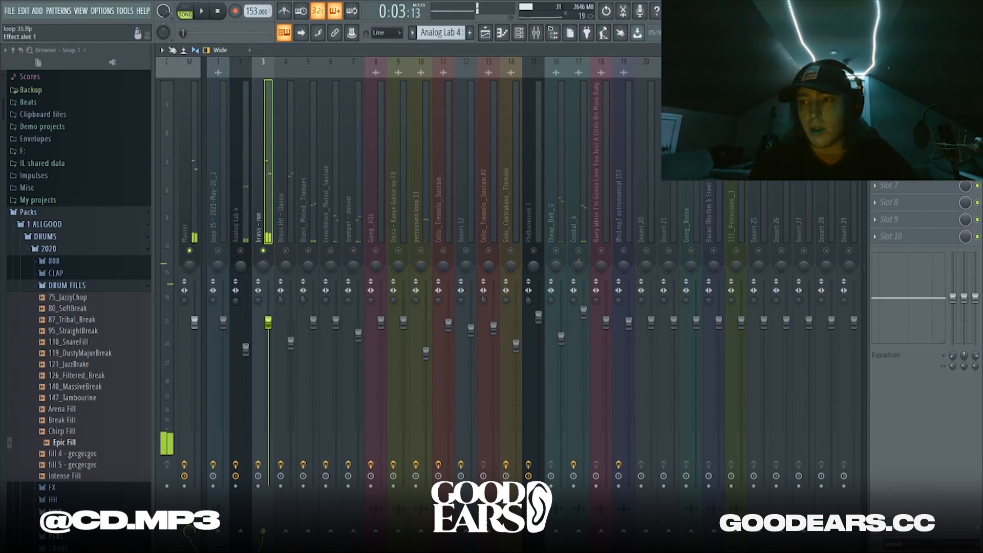
{"action": "left_click", "coordinate": [903, 85]}
{"action": "left_click", "coordinate": [903, 101]}
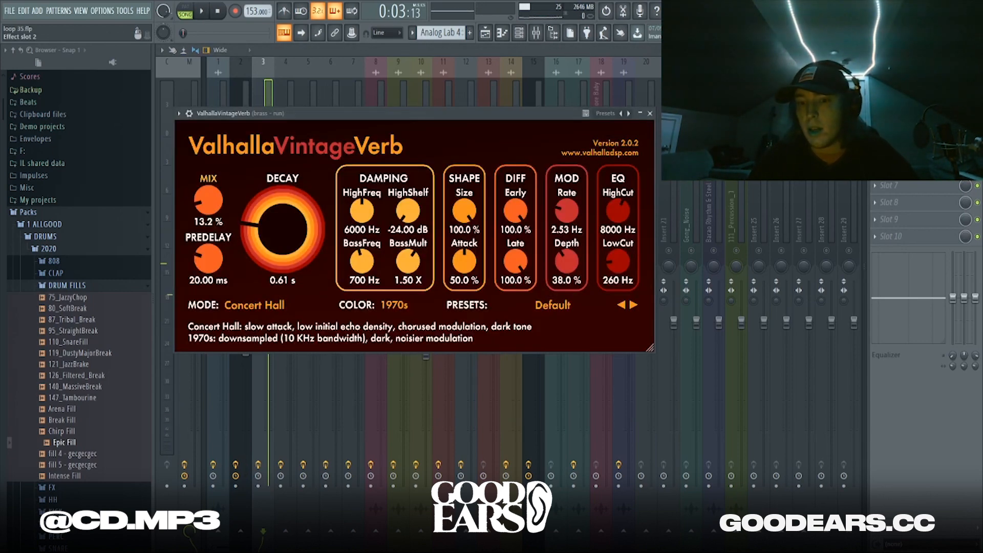
{"action": "left_click_drag", "start_coordinate": [290, 115], "coordinate": [564, 139]}
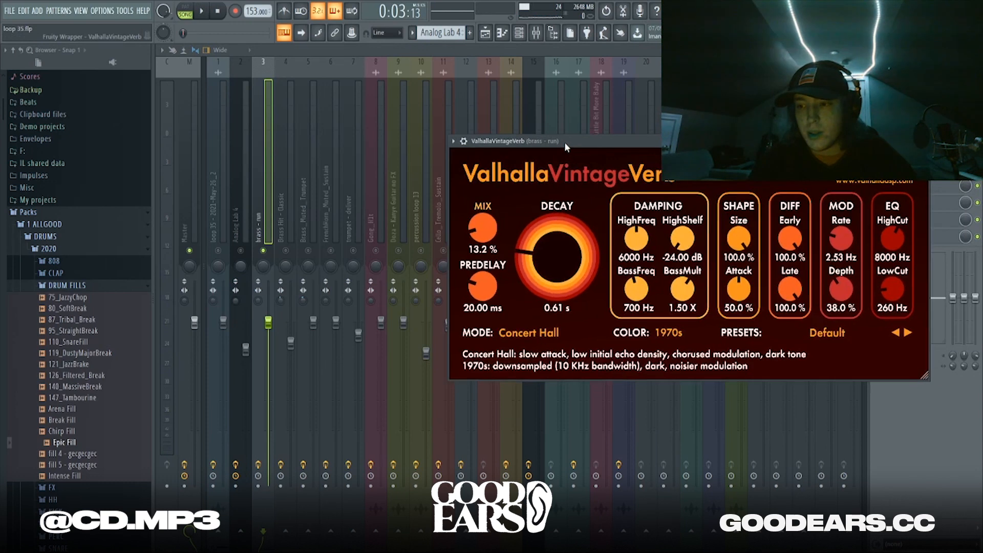
Solo and select the Brass Hit - Classic mixer track, playing it alone
{"action": "right_click", "coordinate": [285, 251]}
{"action": "key", "text": "space"}
{"action": "left_click", "coordinate": [282, 225]}
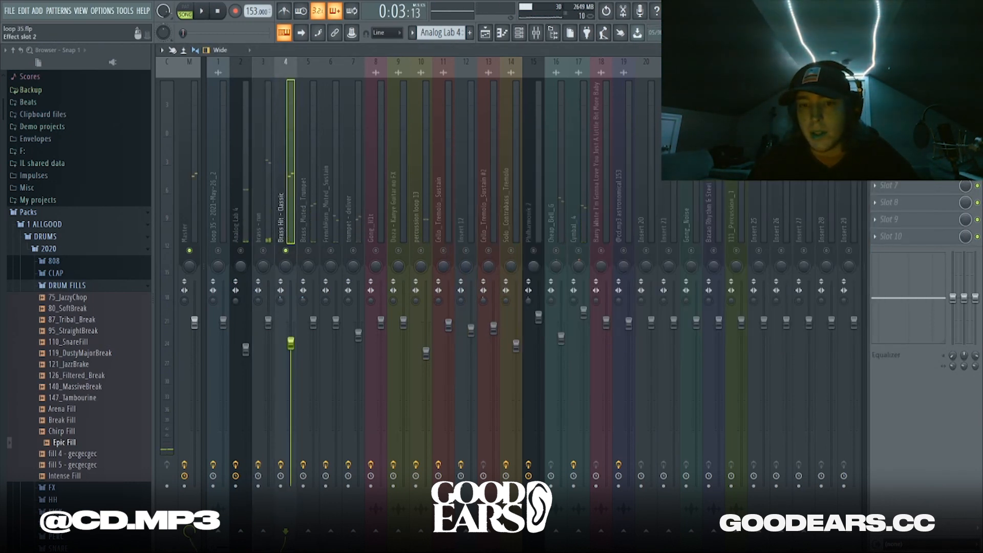
{"action": "left_click", "coordinate": [901, 101]}
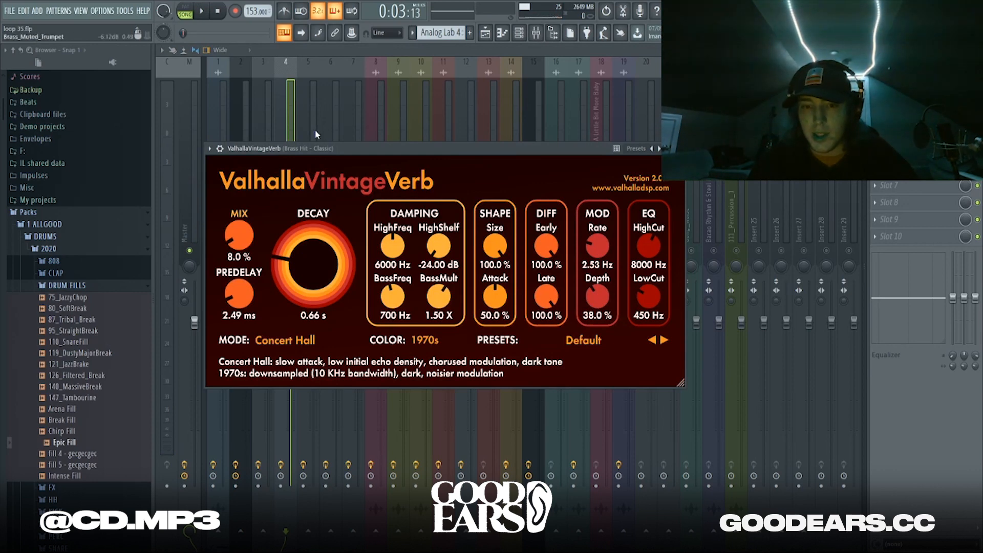
{"action": "left_click", "coordinate": [316, 132]}
{"action": "key", "text": "space"}
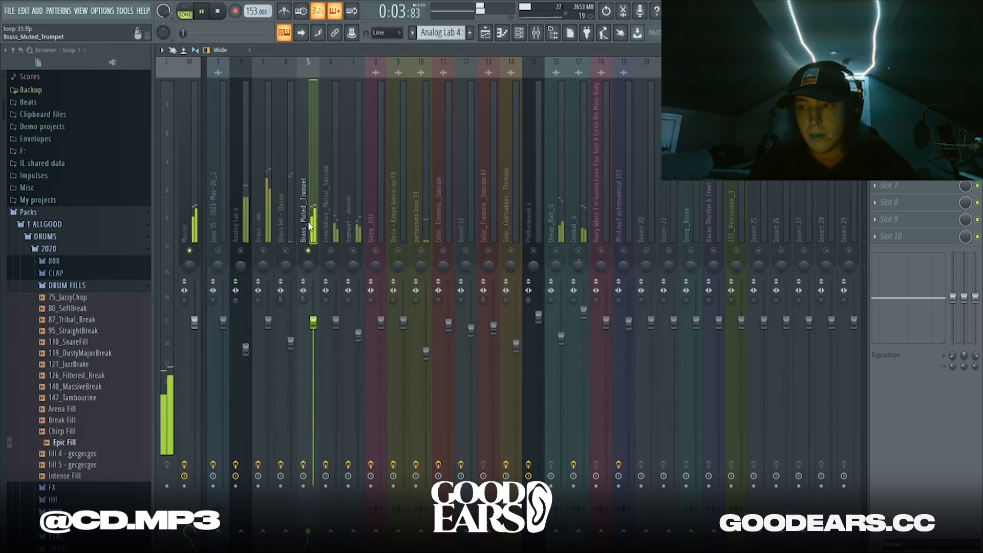
{"action": "left_click", "coordinate": [901, 84]}
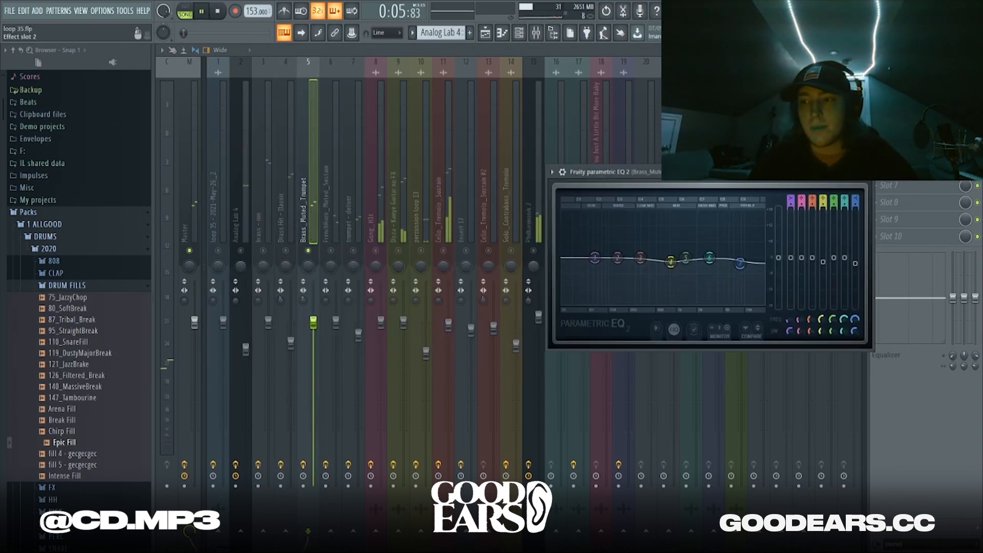
{"action": "left_click", "coordinate": [901, 100]}
{"action": "key", "text": "space"}
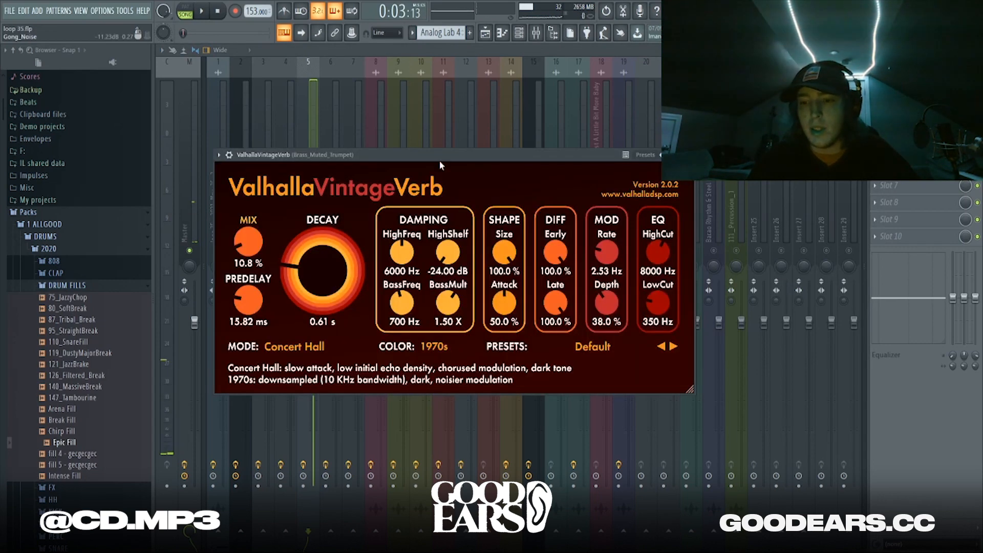
{"action": "left_click", "coordinate": [337, 121]}
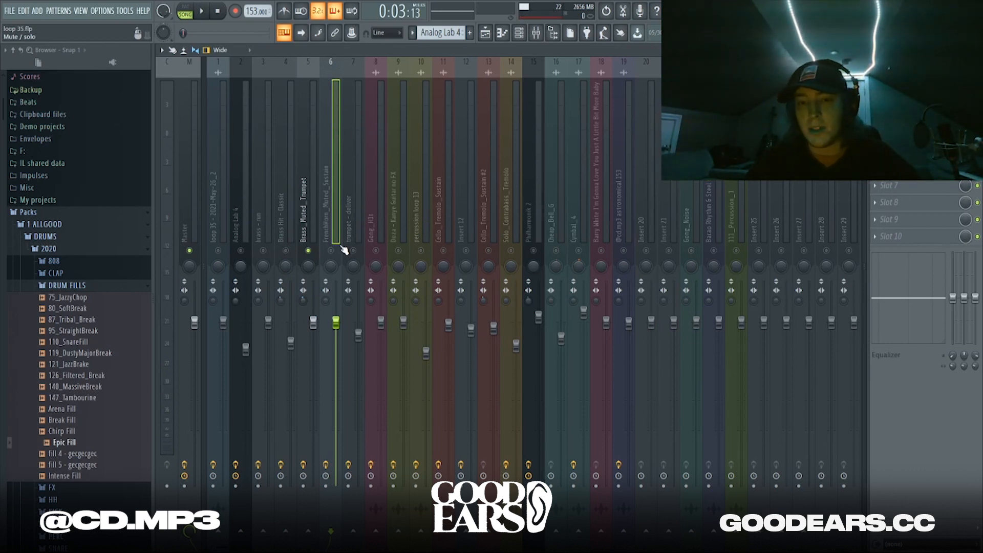
{"action": "key", "text": "space"}
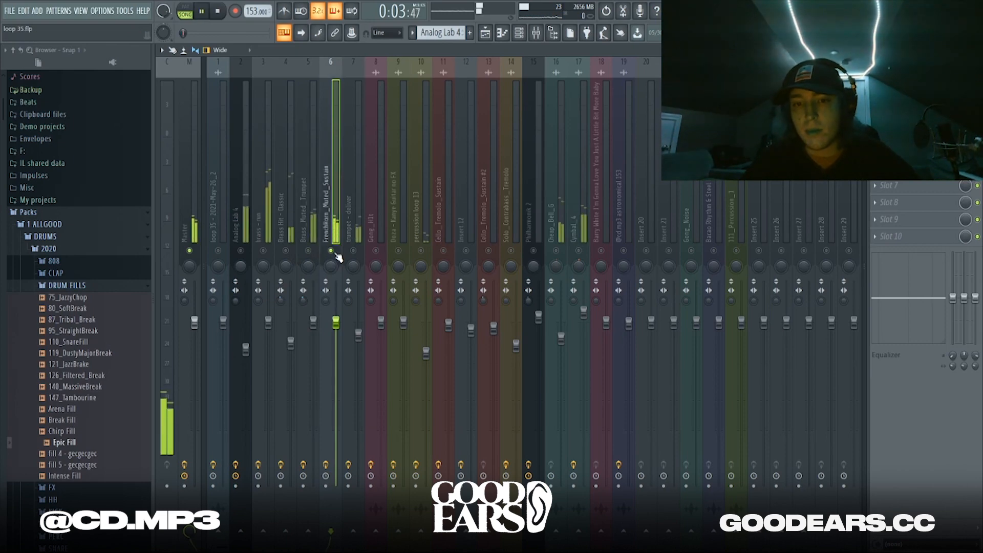
{"action": "left_click", "coordinate": [904, 84]}
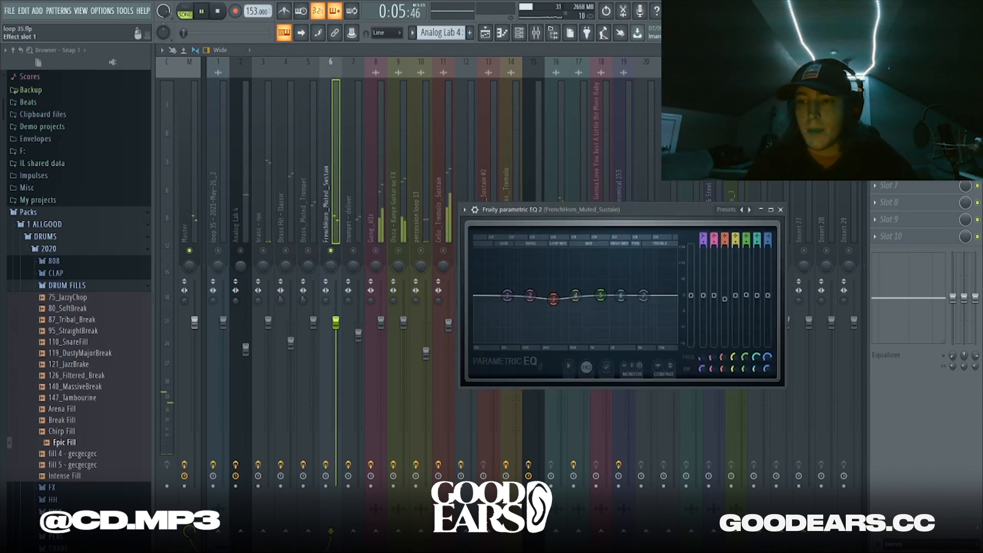
{"action": "left_click", "coordinate": [904, 101]}
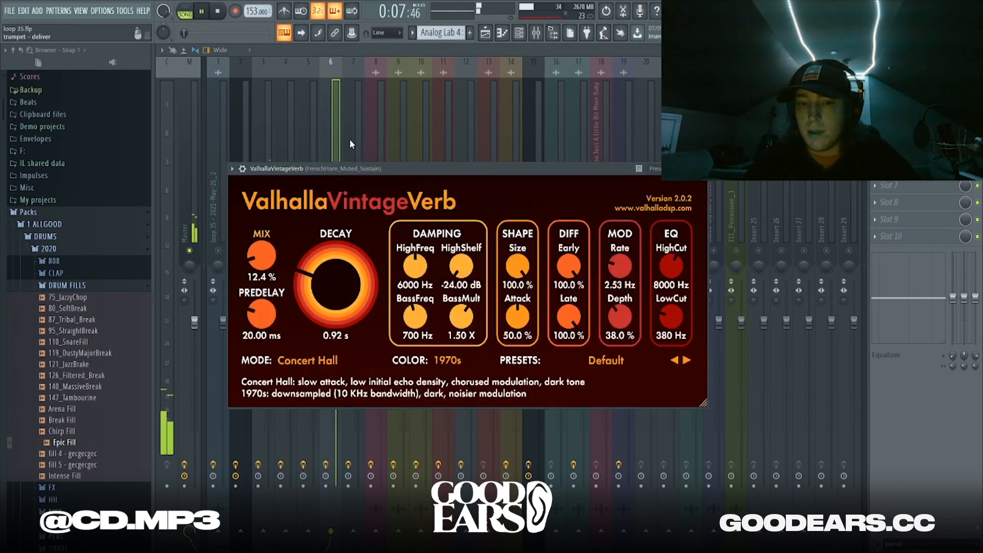
{"action": "key", "text": "space"}
{"action": "left_click", "coordinate": [904, 101]}
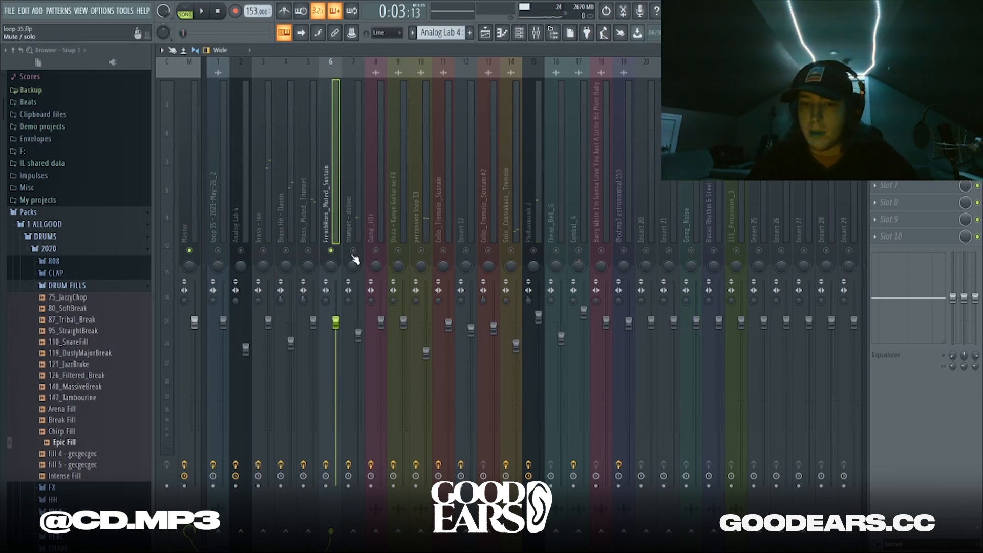
Start playback and open the trumpet - deliver insert's parametric EQ
{"action": "key", "text": "space"}
{"action": "left_click", "coordinate": [353, 225]}
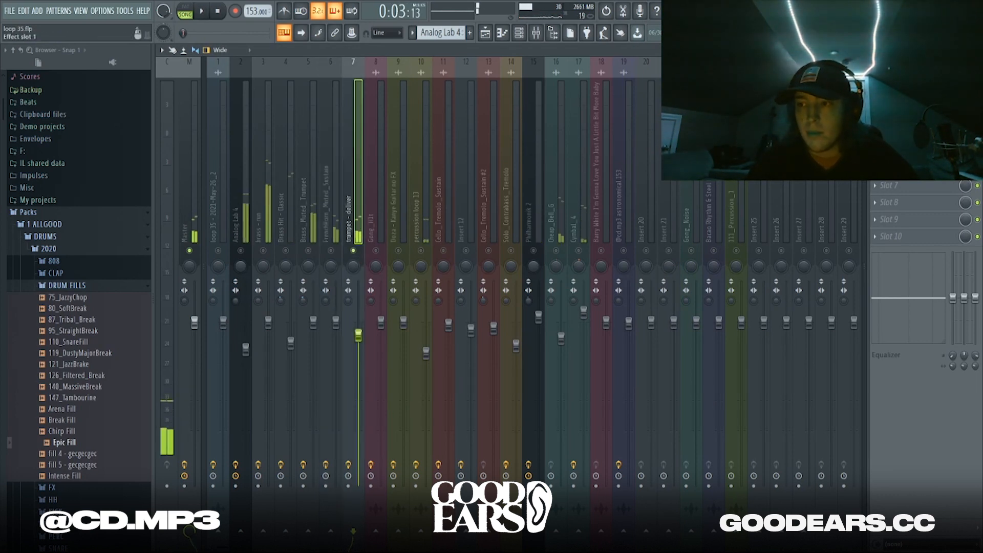
{"action": "left_click", "coordinate": [903, 84]}
Review the delay and flanger on the Gong_H1t mixer track
{"action": "left_click", "coordinate": [374, 236]}
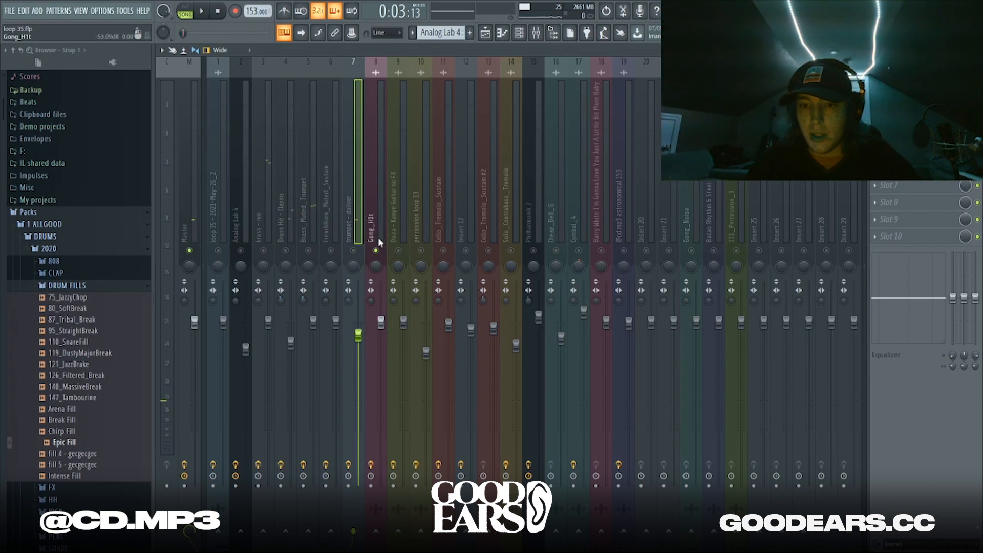
{"action": "key", "text": "space"}
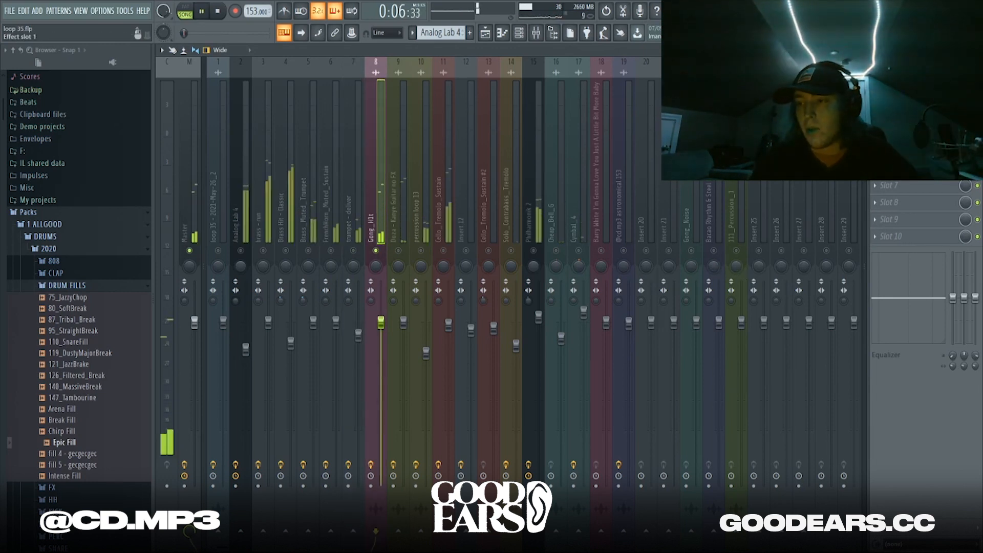
{"action": "left_click", "coordinate": [903, 84]}
{"action": "left_click", "coordinate": [903, 83]}
{"action": "left_click", "coordinate": [903, 84]}
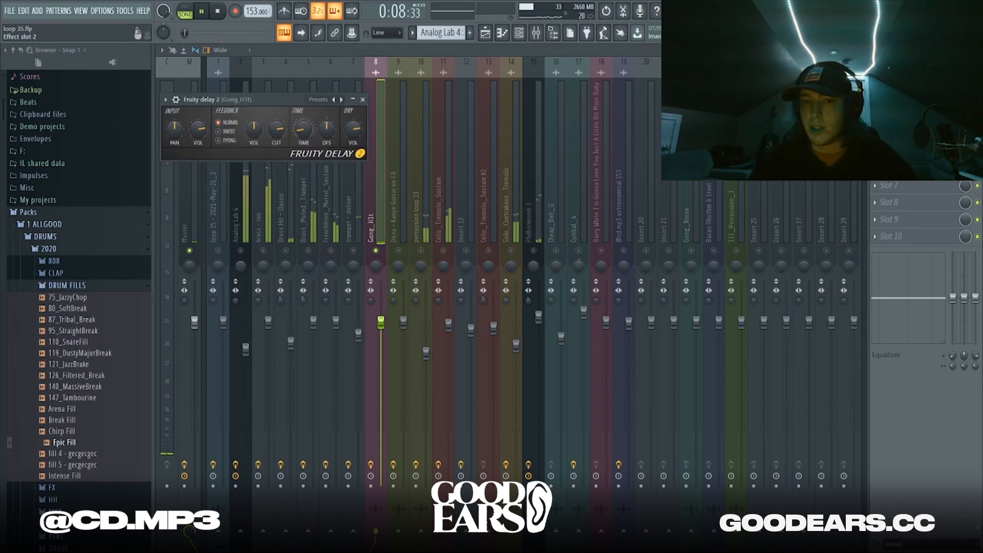
{"action": "left_click", "coordinate": [904, 101]}
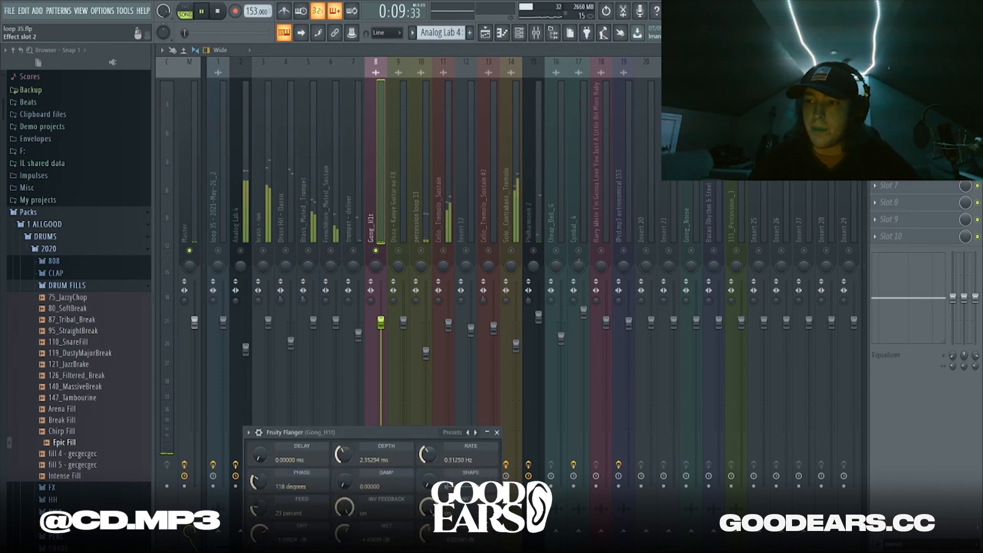
Solo the Doza - Kanye Guitar no FX track and check its parametric EQ and reverb
{"action": "right_click", "coordinate": [399, 250]}
{"action": "left_click", "coordinate": [401, 225]}
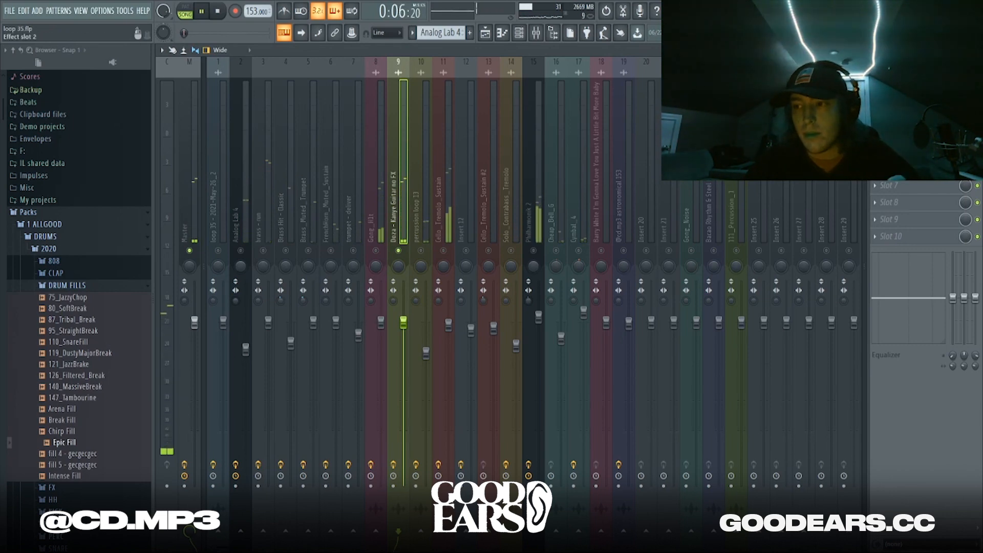
{"action": "left_click", "coordinate": [904, 101]}
{"action": "left_click", "coordinate": [903, 118]}
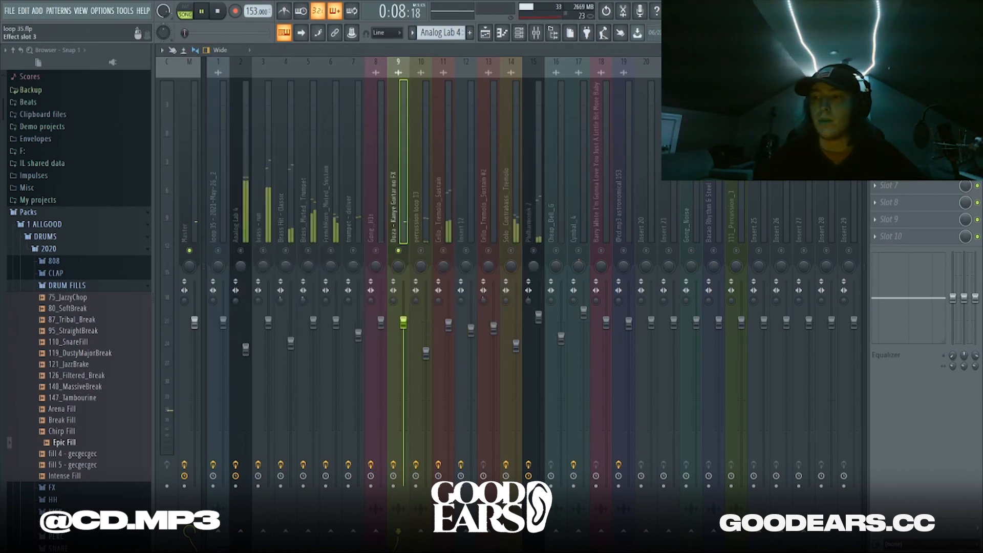
{"action": "left_click", "coordinate": [390, 89]}
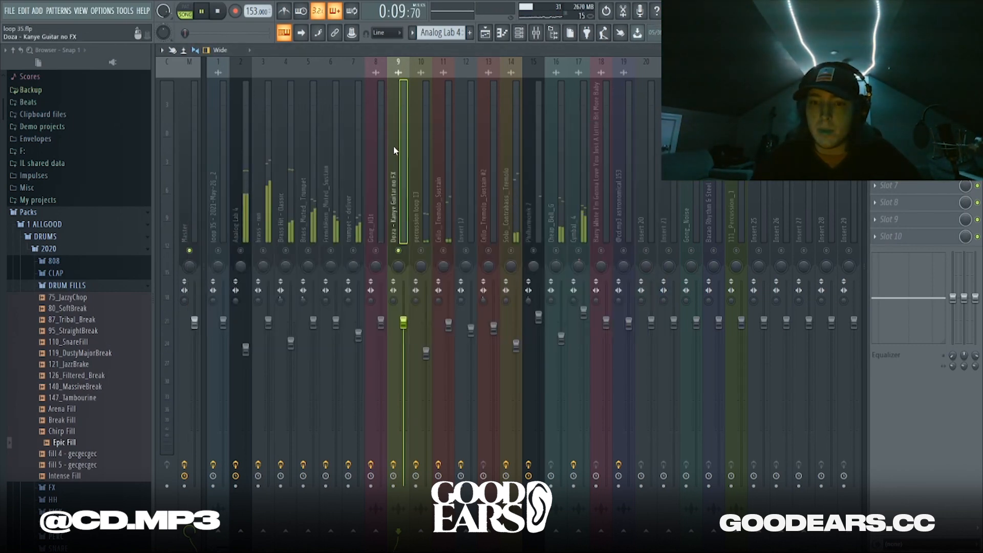
Open the percussion loop 13 insert's parametric EQ
{"action": "left_click", "coordinate": [423, 241]}
{"action": "key", "text": "space"}
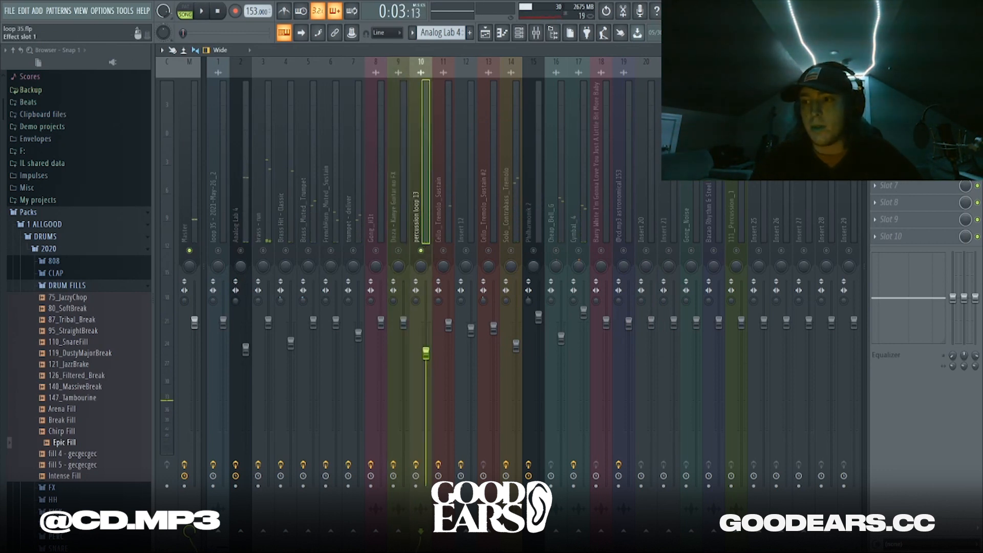
{"action": "left_click", "coordinate": [904, 84]}
Solo the Cello_Tremolo_Sustain track, play it, and open its parametric EQ
{"action": "right_click", "coordinate": [443, 250]}
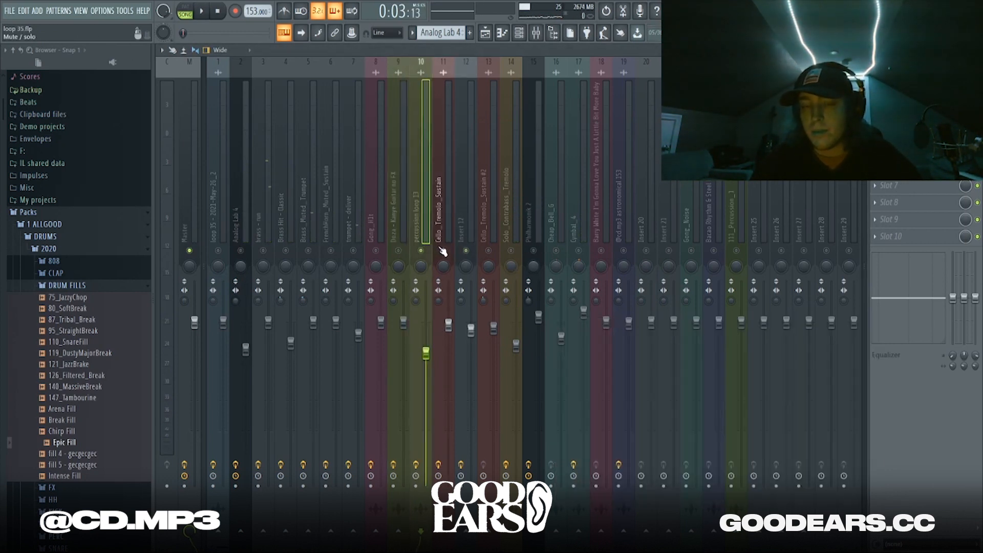
{"action": "key", "text": "space"}
{"action": "left_click", "coordinate": [438, 223]}
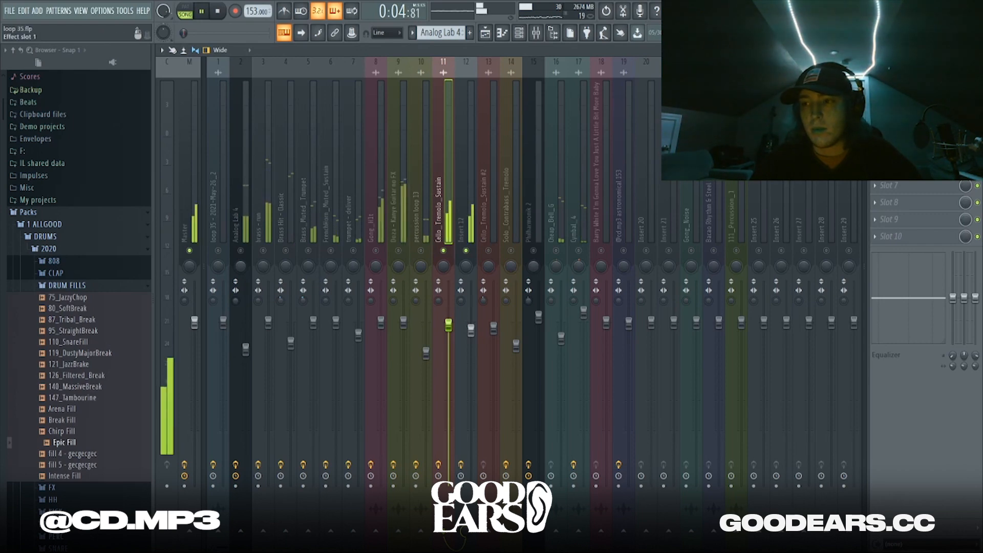
{"action": "left_click", "coordinate": [903, 84]}
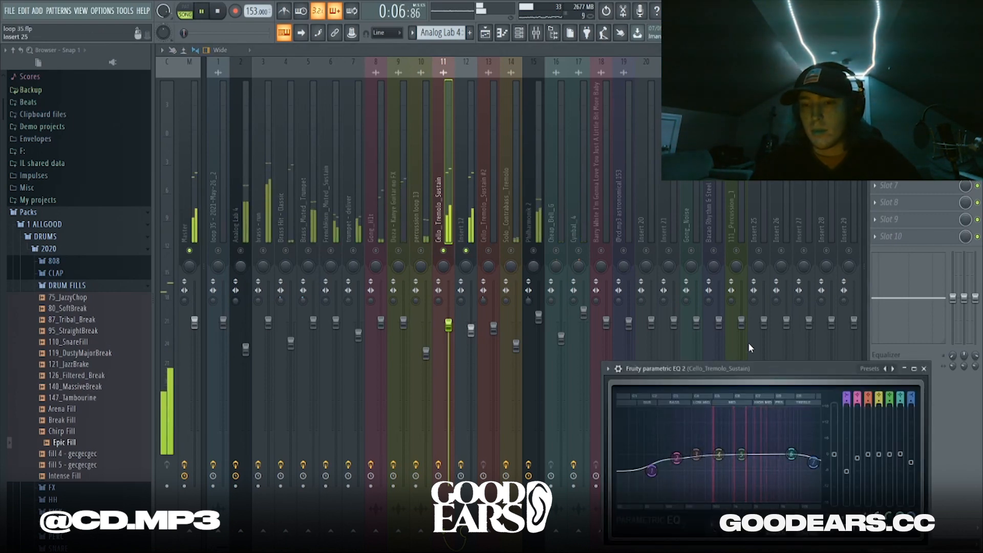
Review Insert 12's ValhallaVintageVerb at 4.0% mix and 0.61 s decay
{"action": "left_click", "coordinate": [462, 223]}
{"action": "left_click", "coordinate": [903, 84]}
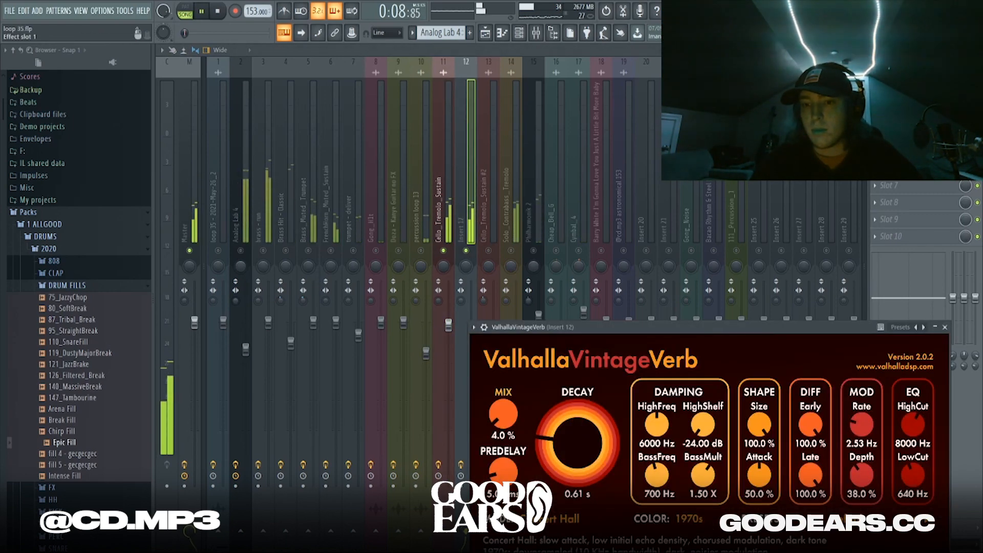
{"action": "key", "text": "space"}
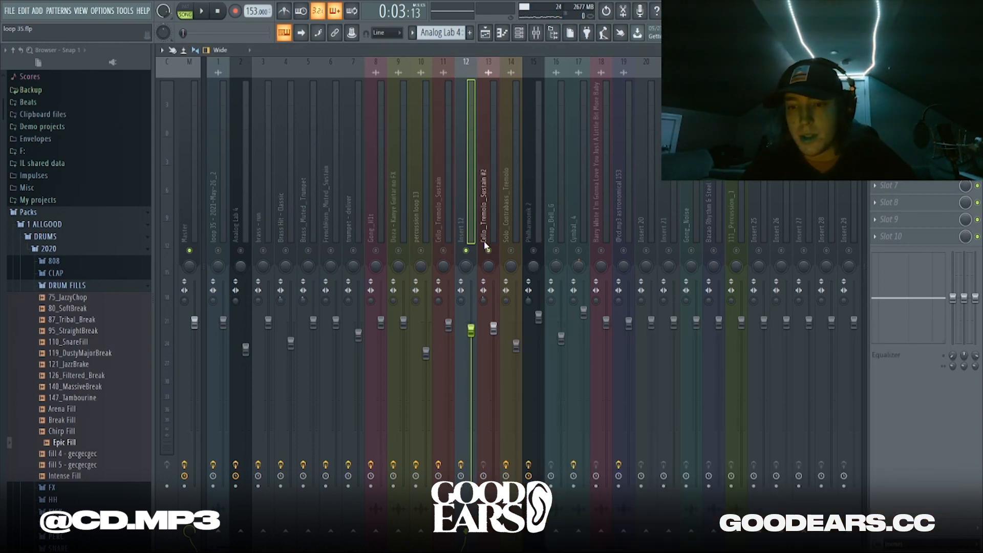
Step through Cello_Tremolo_Sustain #2 and Philharmonik 2 to Solo_Contrabass_Tremolo and play the song
{"action": "left_click", "coordinate": [488, 238]}
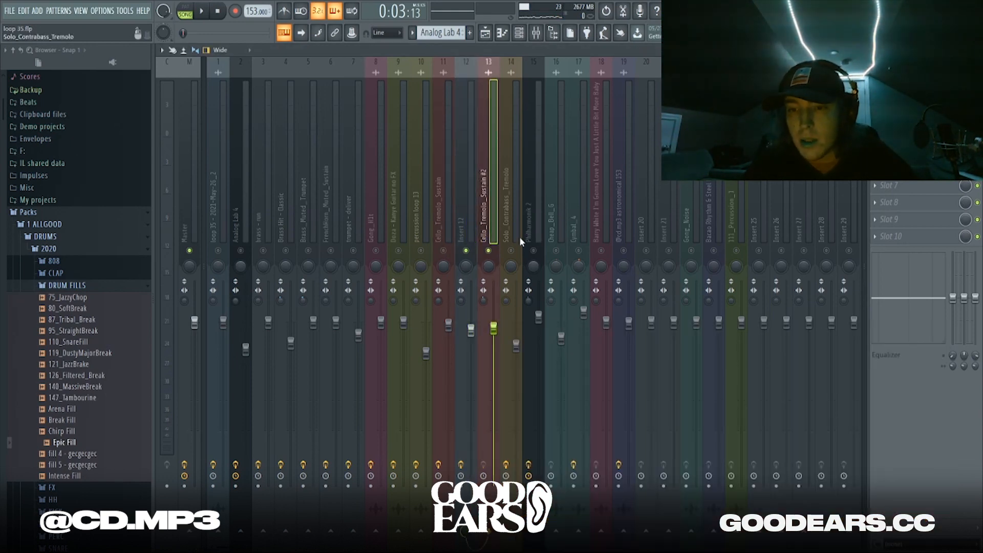
{"action": "left_click", "coordinate": [523, 207]}
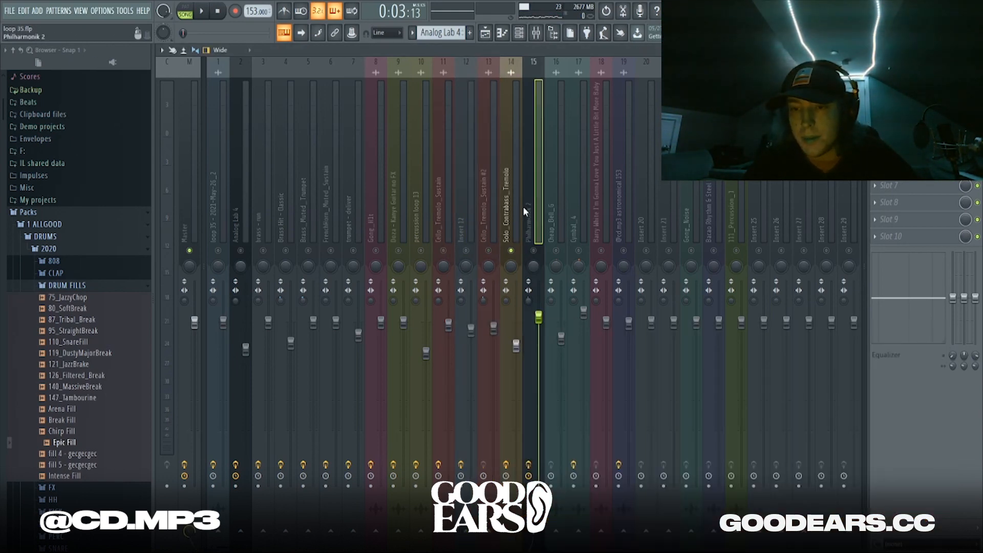
{"action": "left_click", "coordinate": [517, 207]}
{"action": "key", "text": "space"}
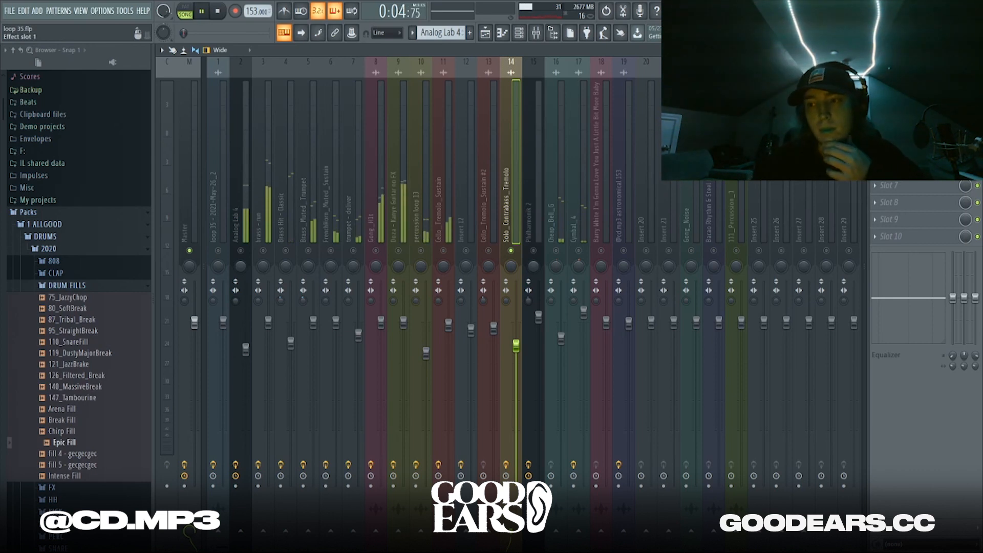
{"action": "left_click", "coordinate": [905, 84]}
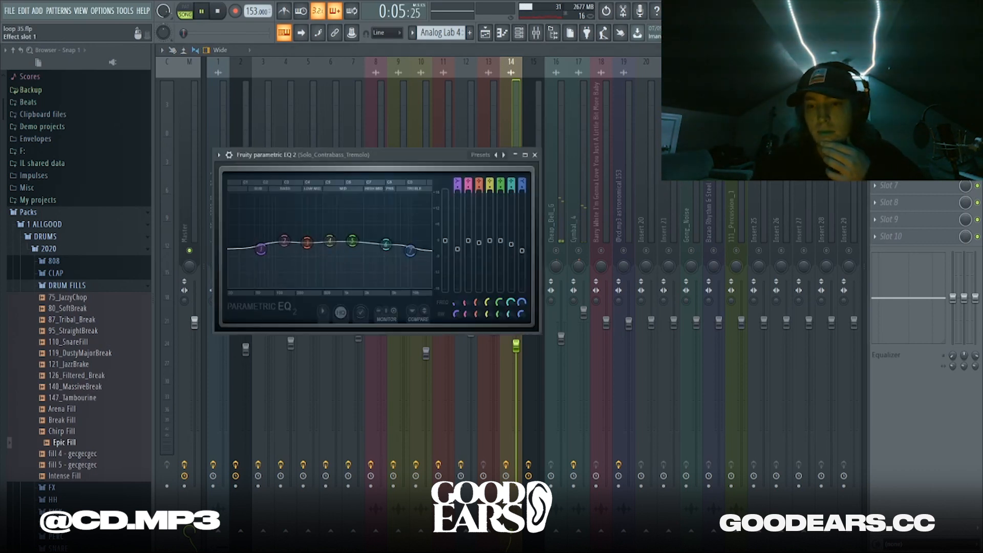
{"action": "left_click", "coordinate": [534, 155]}
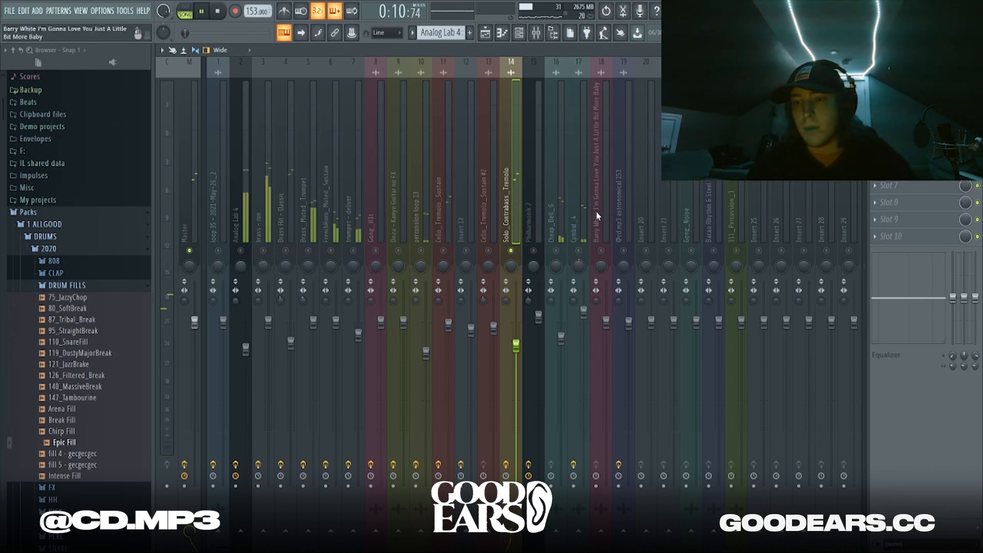
{"action": "key", "text": "space"}
{"action": "left_click", "coordinate": [538, 207]}
{"action": "left_click", "coordinate": [906, 84]}
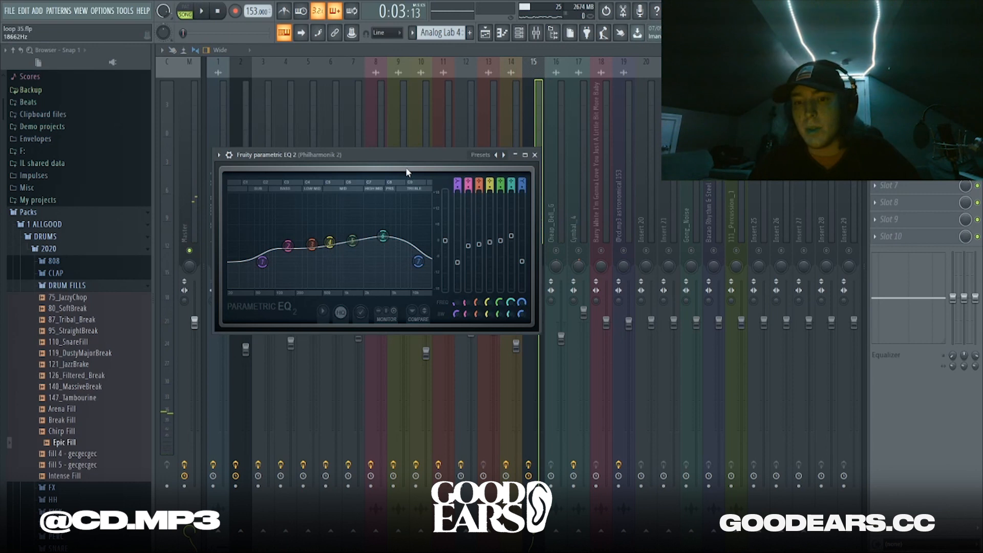
{"action": "left_click_drag", "start_coordinate": [414, 163], "coordinate": [344, 184]}
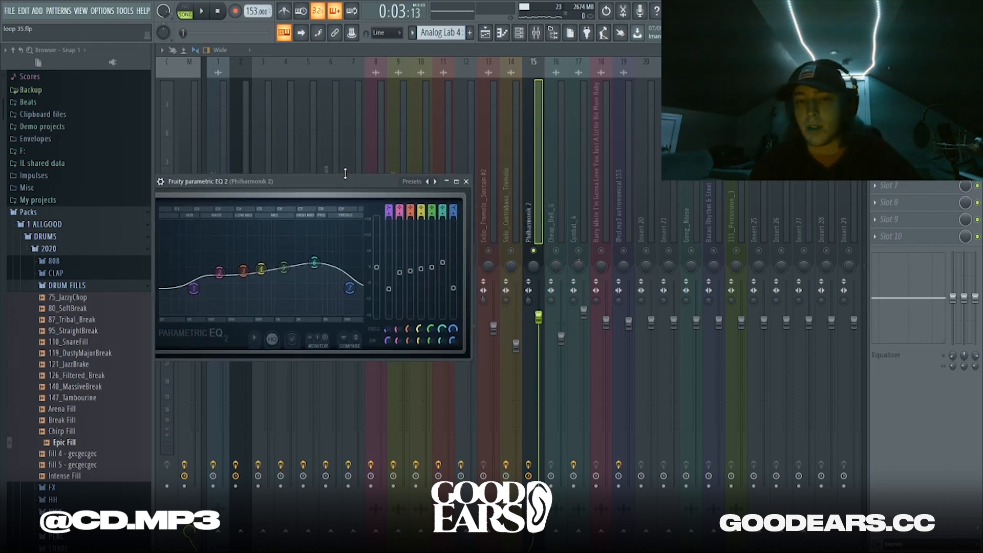
{"action": "key", "text": "space"}
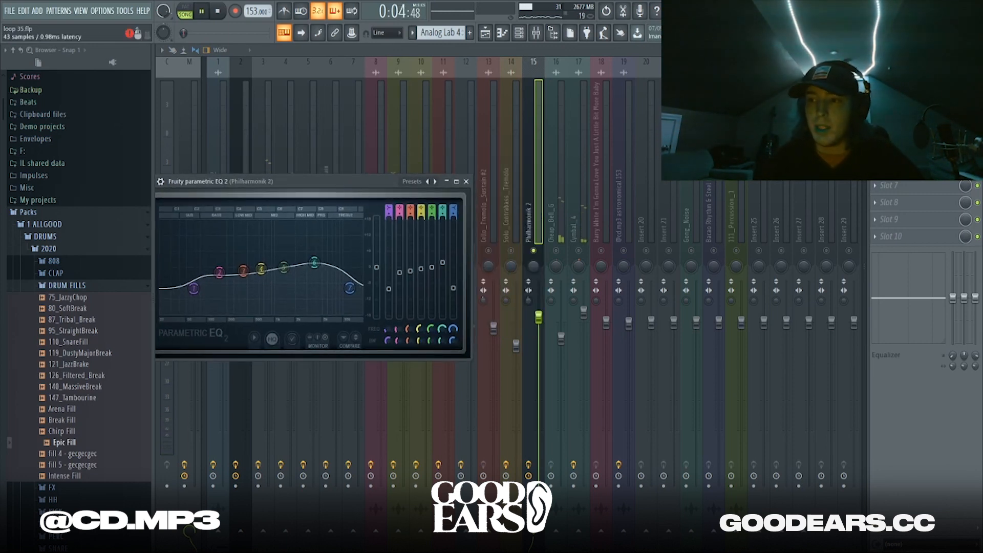
{"action": "left_click", "coordinate": [906, 151]}
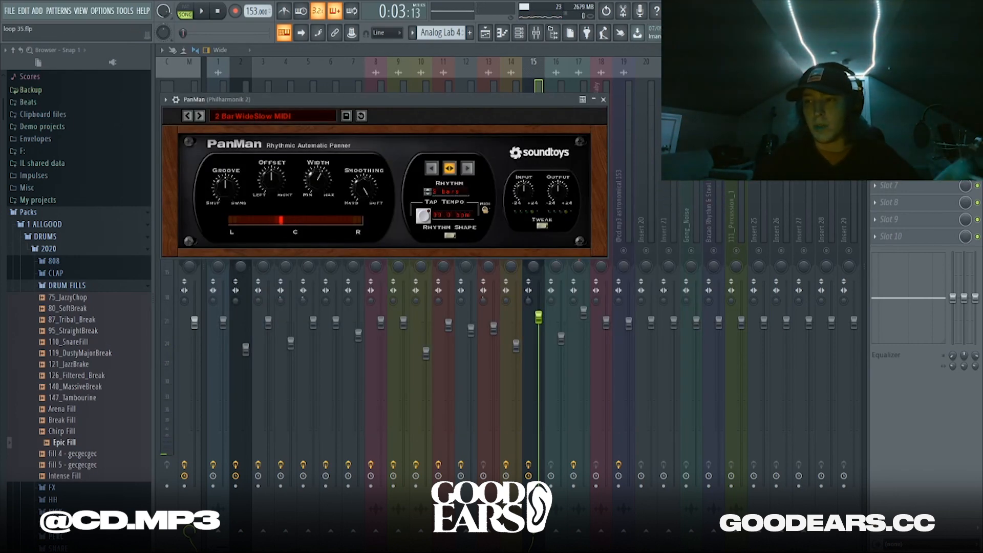
{"action": "left_click_drag", "start_coordinate": [504, 100], "coordinate": [566, 385]}
{"action": "key", "text": "Escape"}
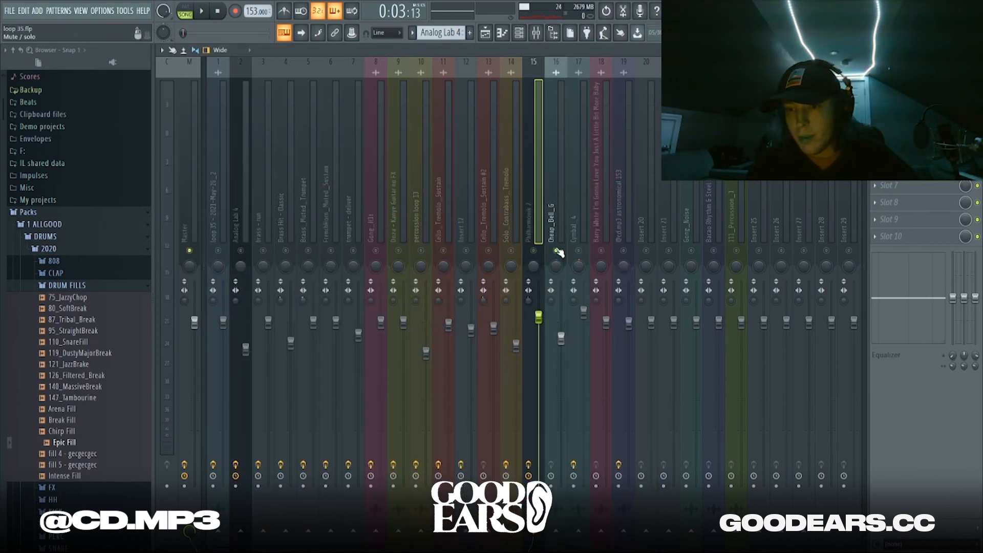
Audition the Deep_Bell_G and Cymbal_4 mixer inserts during playback
{"action": "key", "text": "space"}
{"action": "key", "text": "space"}
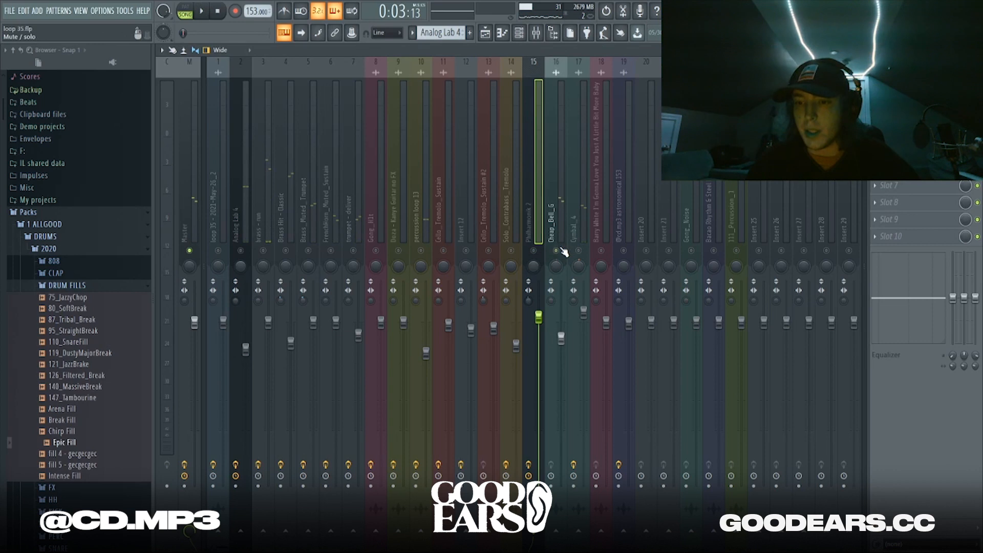
{"action": "left_click", "coordinate": [554, 205]}
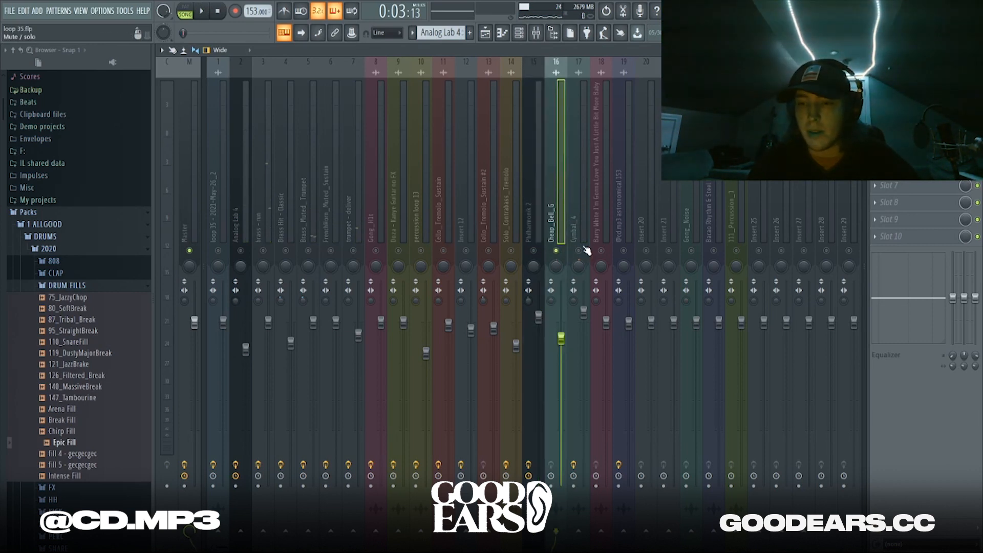
{"action": "left_click", "coordinate": [580, 207]}
{"action": "key", "text": "space"}
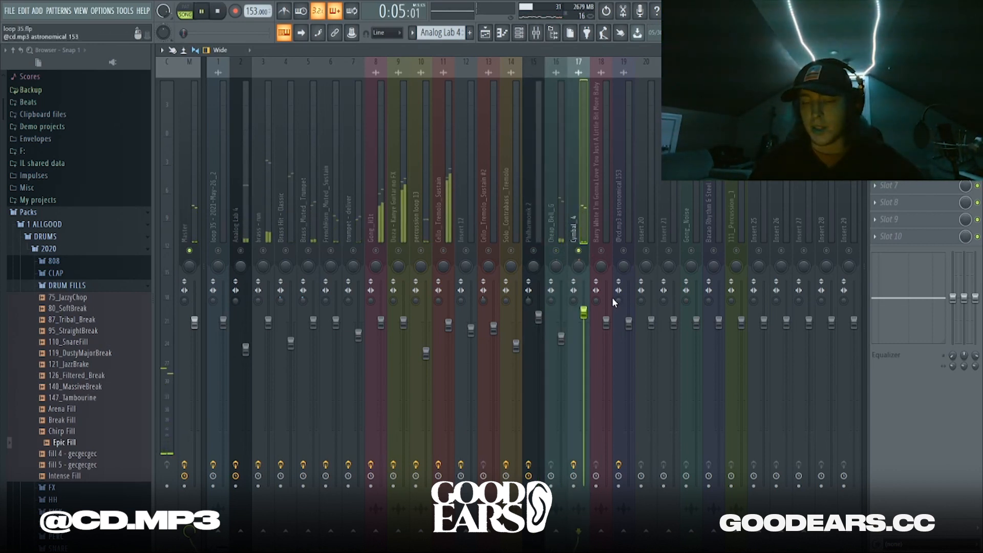
{"action": "key", "text": "space"}
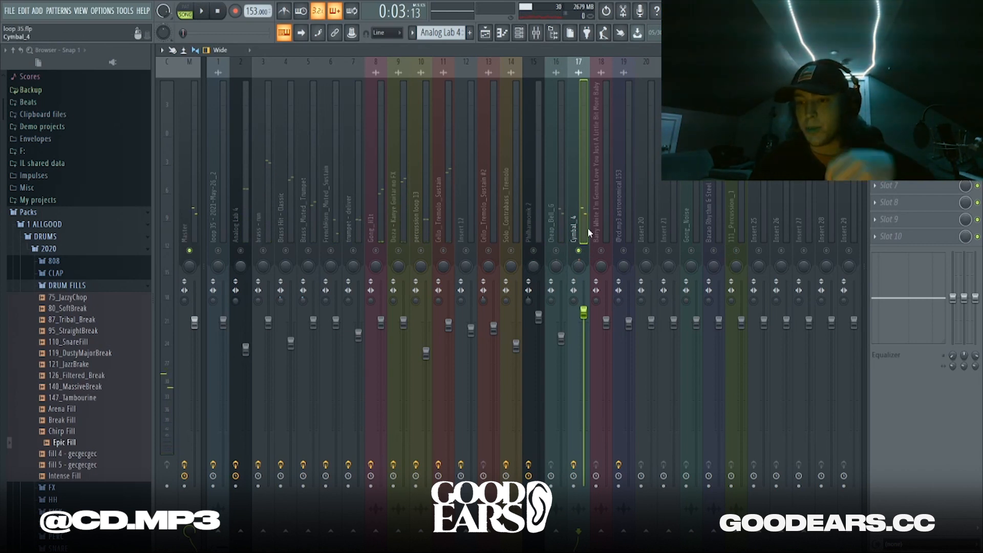
Unmute insert 19, solo then clear the solo on 111_Percussion_1, and return to the Playlist
{"action": "left_click", "coordinate": [623, 250]}
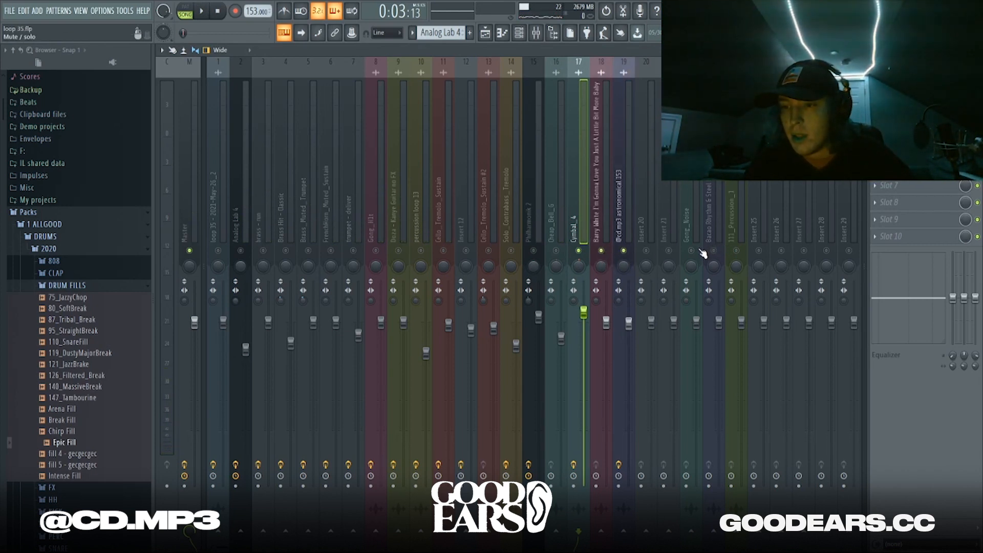
{"action": "right_click", "coordinate": [735, 250]}
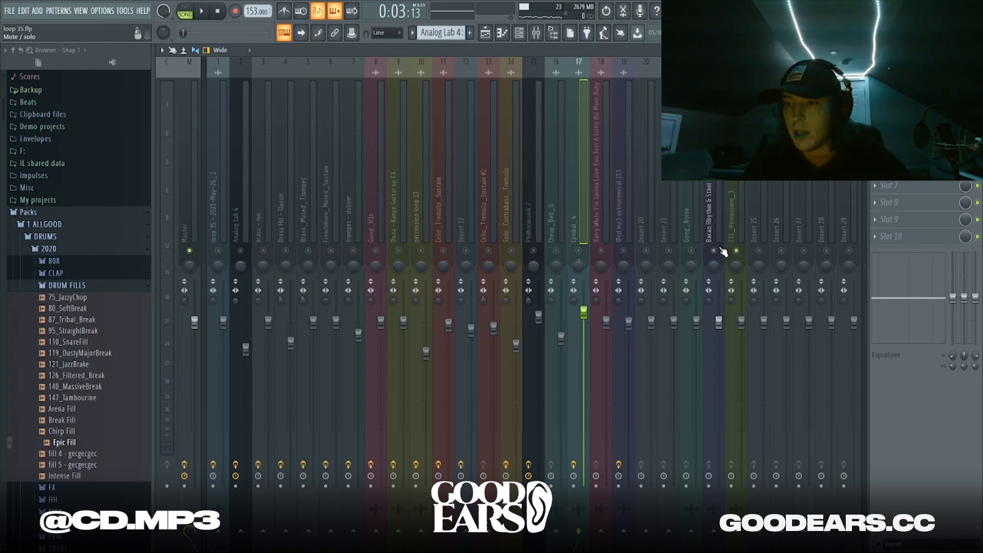
{"action": "right_click", "coordinate": [623, 250]}
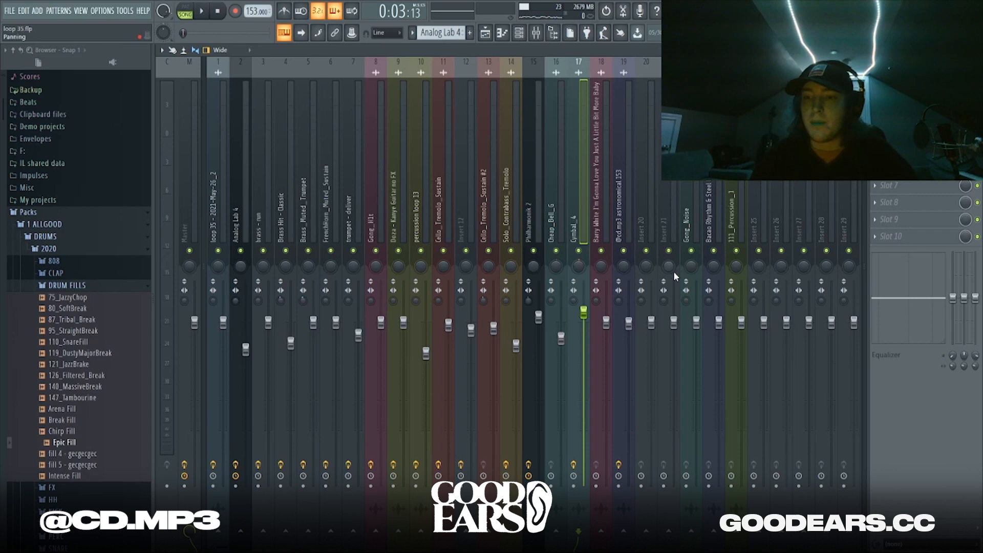
{"action": "left_click", "coordinate": [485, 33]}
{"action": "left_click", "coordinate": [562, 299]}
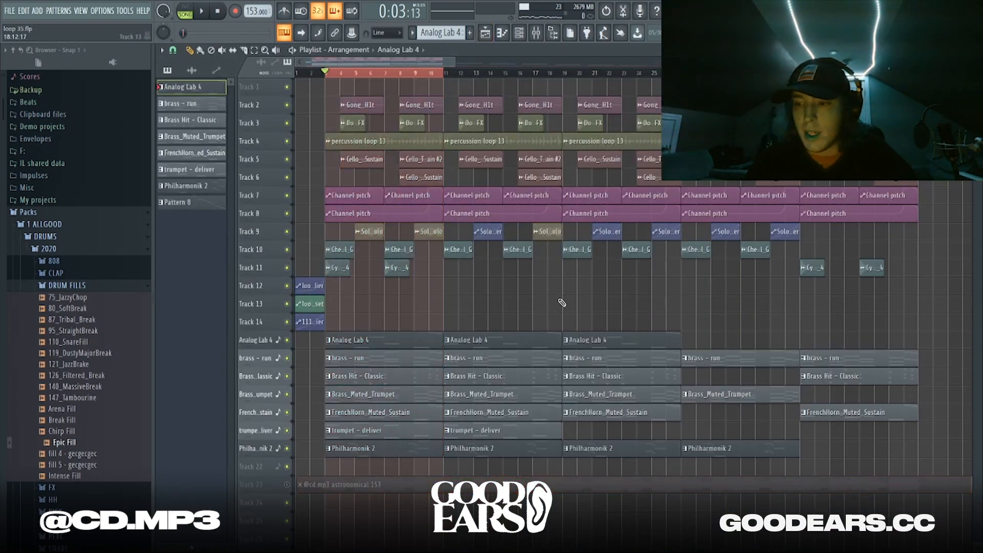
{"action": "scroll", "coordinate": [562, 303], "scroll_direction": "down", "scroll_amount": 4}
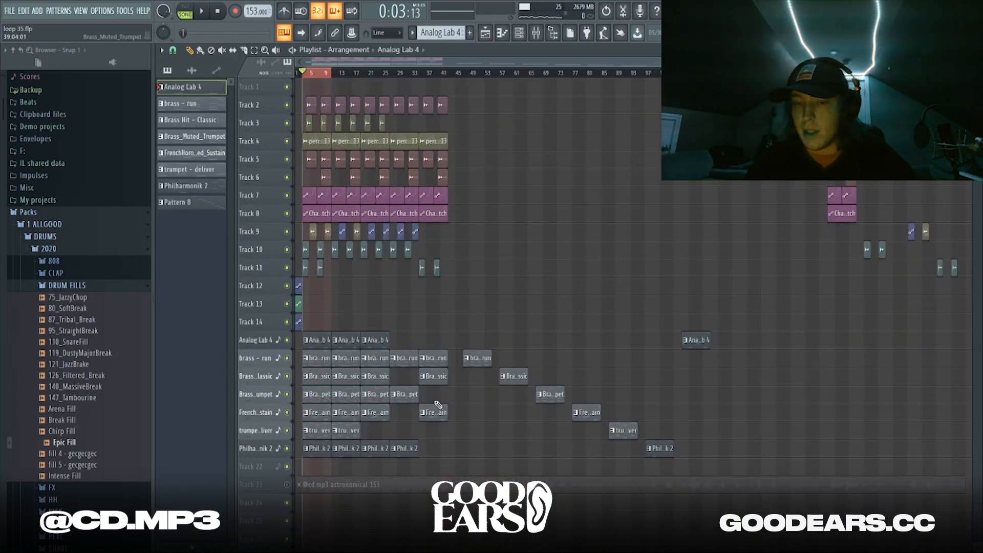
{"action": "right_click", "coordinate": [287, 485]}
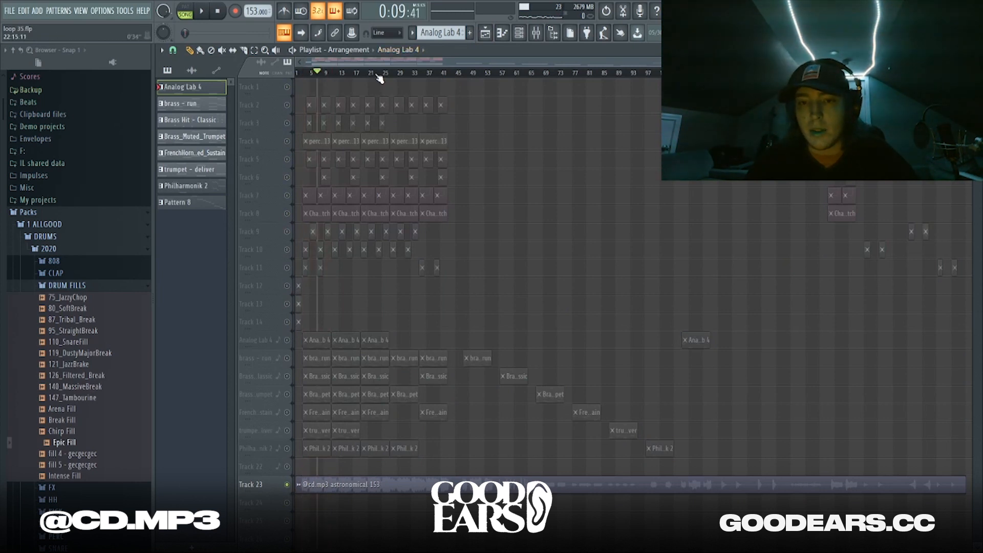
{"action": "left_click_drag", "start_coordinate": [378, 76], "coordinate": [83, 95]}
{"action": "key", "text": "space"}
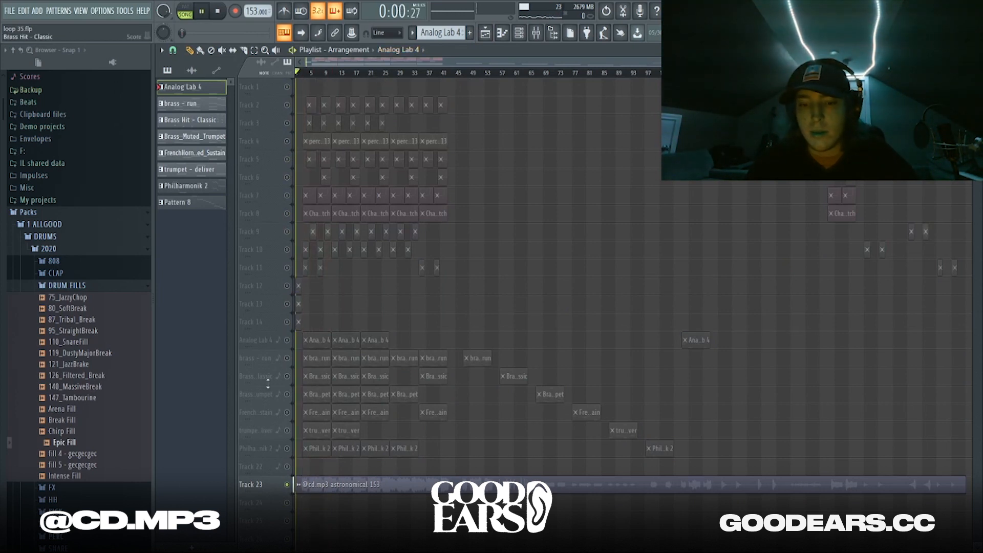
{"action": "double_click", "coordinate": [386, 483]}
{"action": "key", "text": "Escape"}
{"action": "key", "text": "space"}
{"action": "right_click", "coordinate": [290, 484]}
{"action": "left_click", "coordinate": [290, 484]}
{"action": "key", "text": "space"}
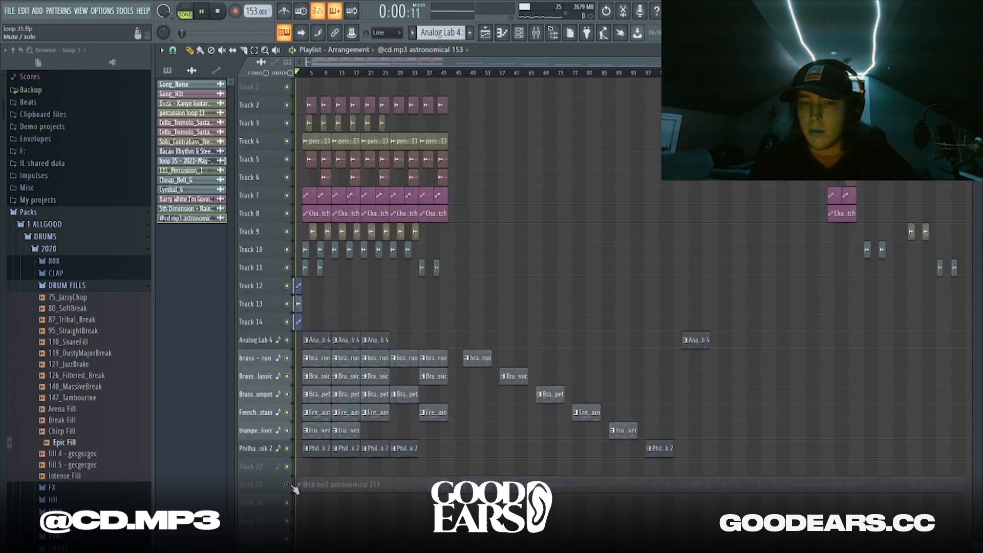
{"action": "right_click", "coordinate": [290, 485]}
{"action": "key", "text": "space"}
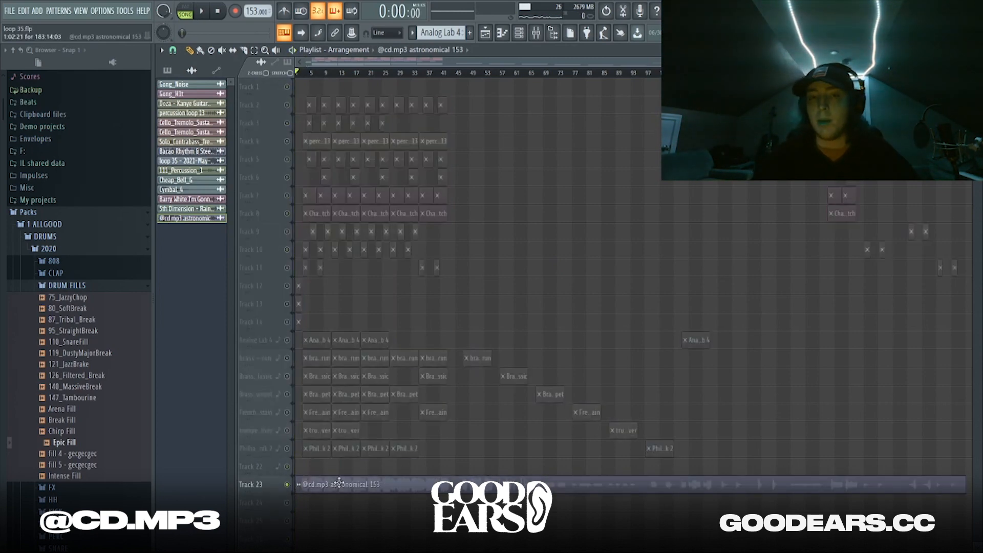
{"action": "double_click", "coordinate": [337, 484]}
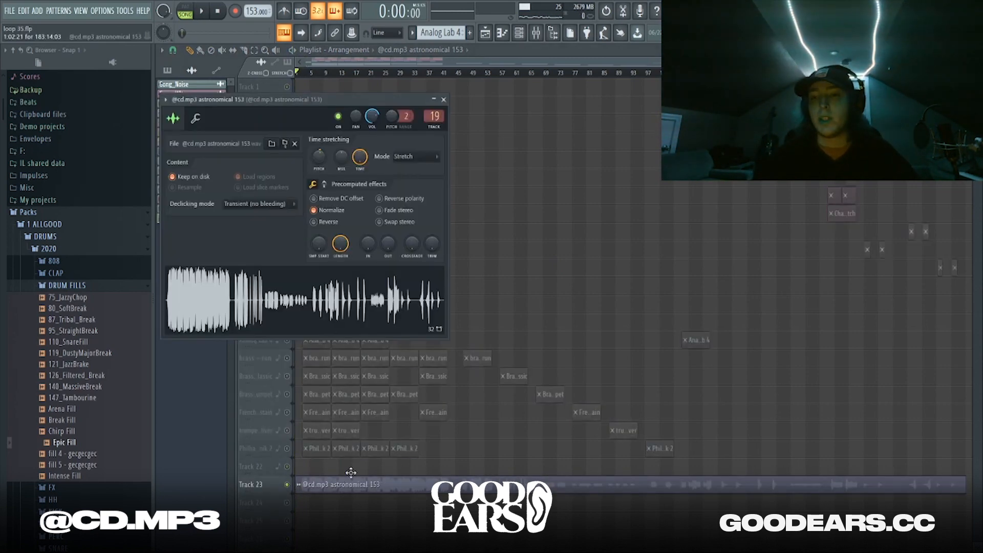
{"action": "left_click", "coordinate": [536, 33]}
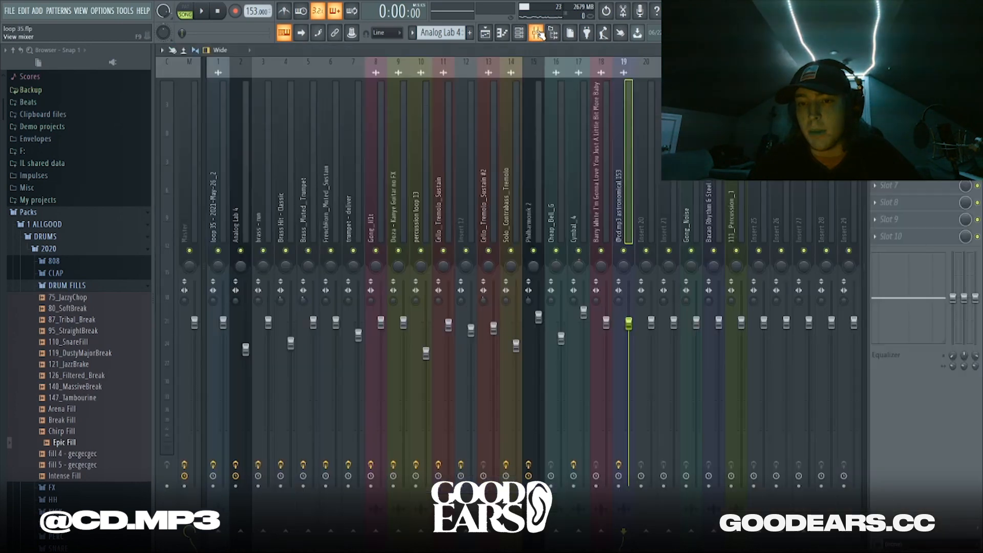
Solo insert 19, review its SketchCassette II and parametric EQ, then go back to the Playlist
{"action": "right_click", "coordinate": [623, 250]}
{"action": "left_click", "coordinate": [916, 84]}
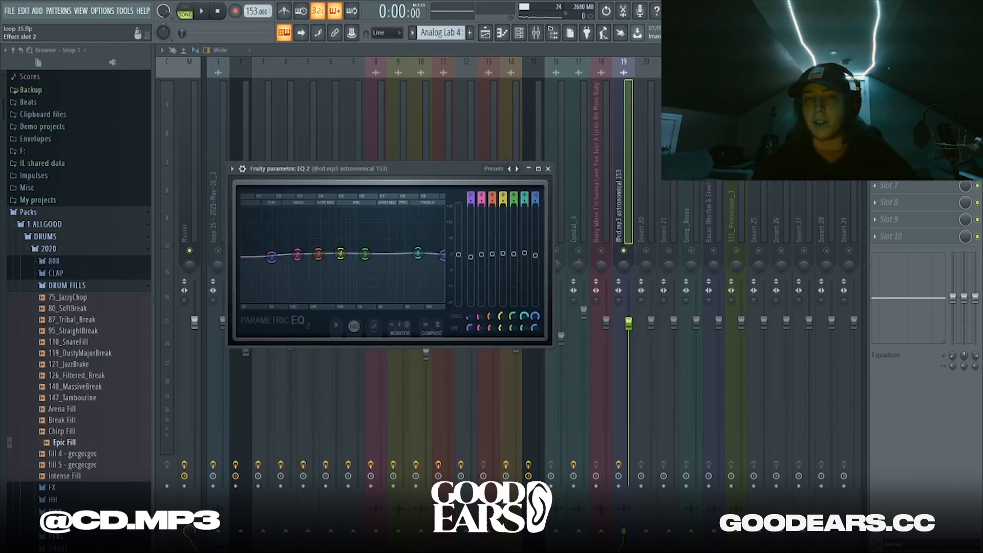
{"action": "left_click_drag", "start_coordinate": [370, 169], "coordinate": [475, 169]}
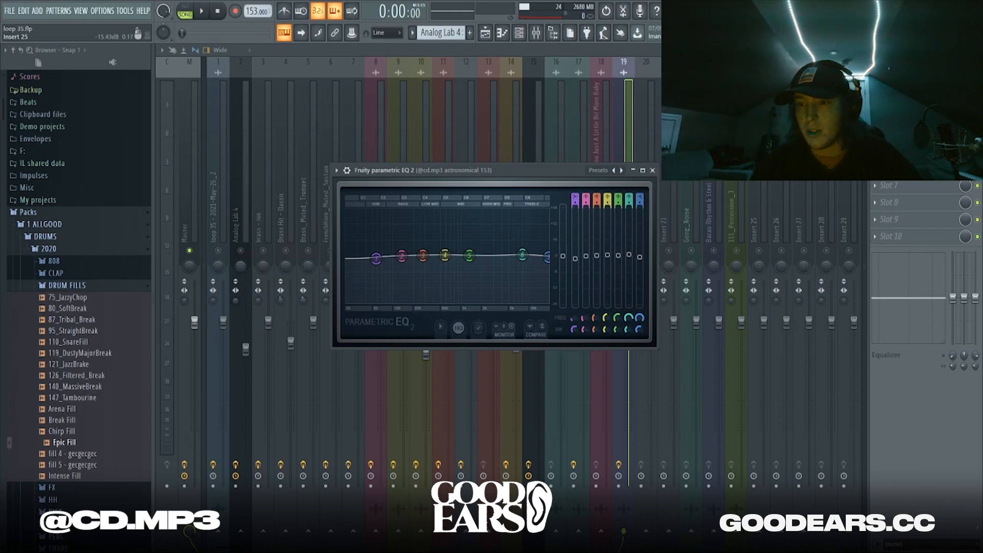
{"action": "left_click", "coordinate": [637, 95]}
{"action": "left_click", "coordinate": [485, 32]}
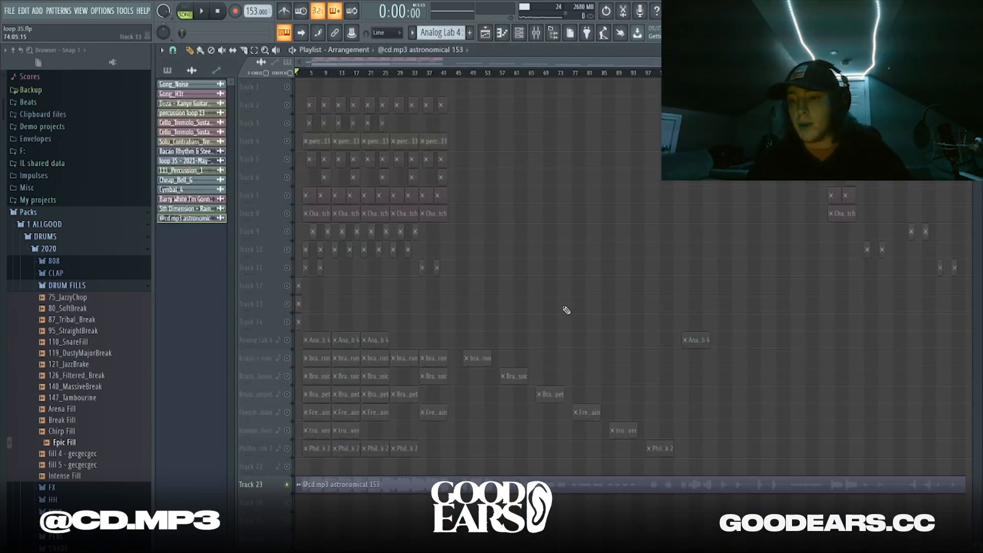
Play the arrangement with the soloed astronomical clip, then save the project as loop 35.flp
{"action": "key", "text": "space"}
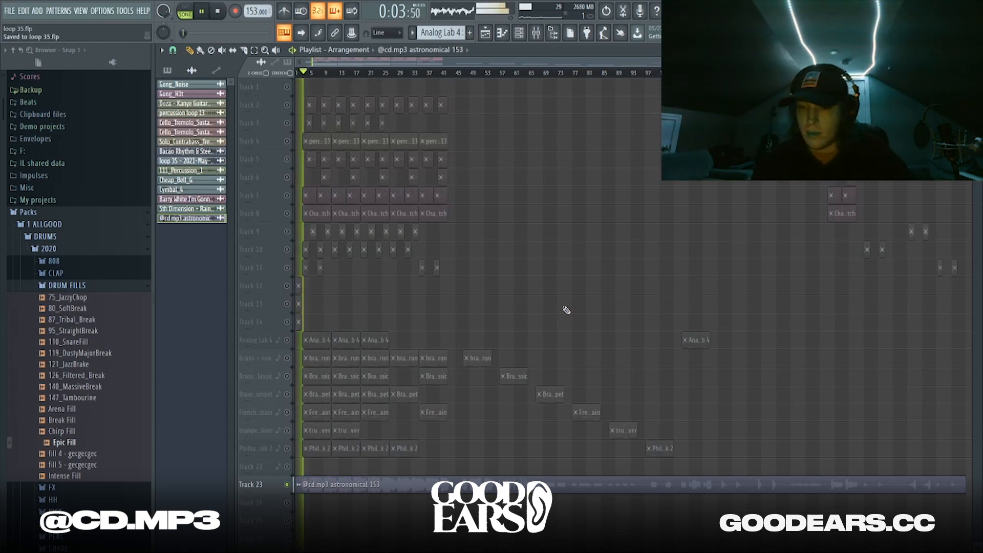
{"action": "key", "text": "ctrl+s"}
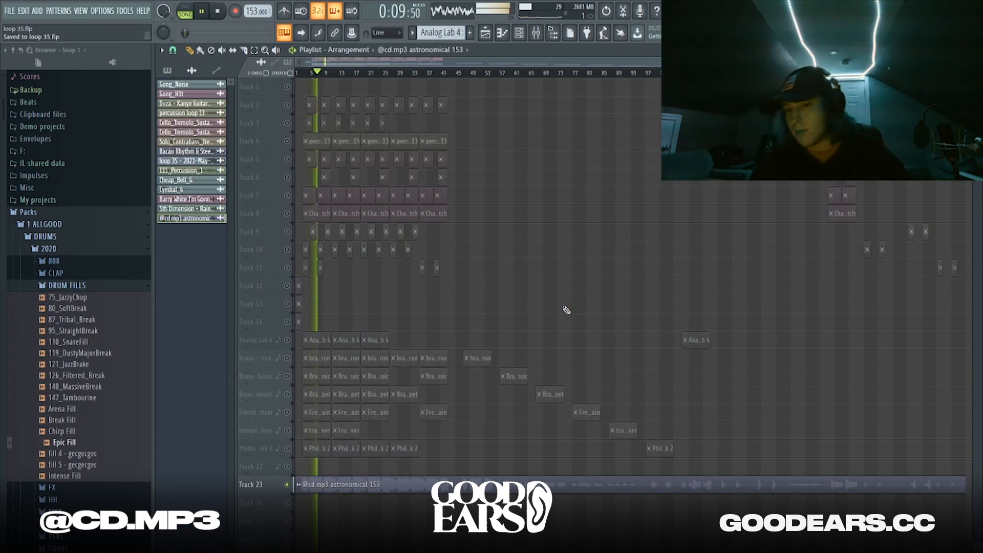
{"action": "key", "text": "ctrl+s"}
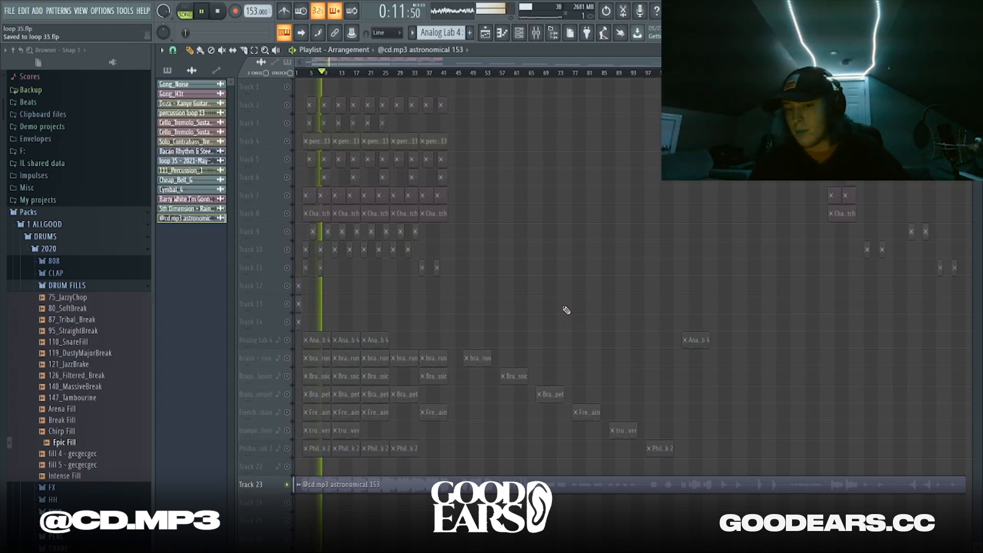